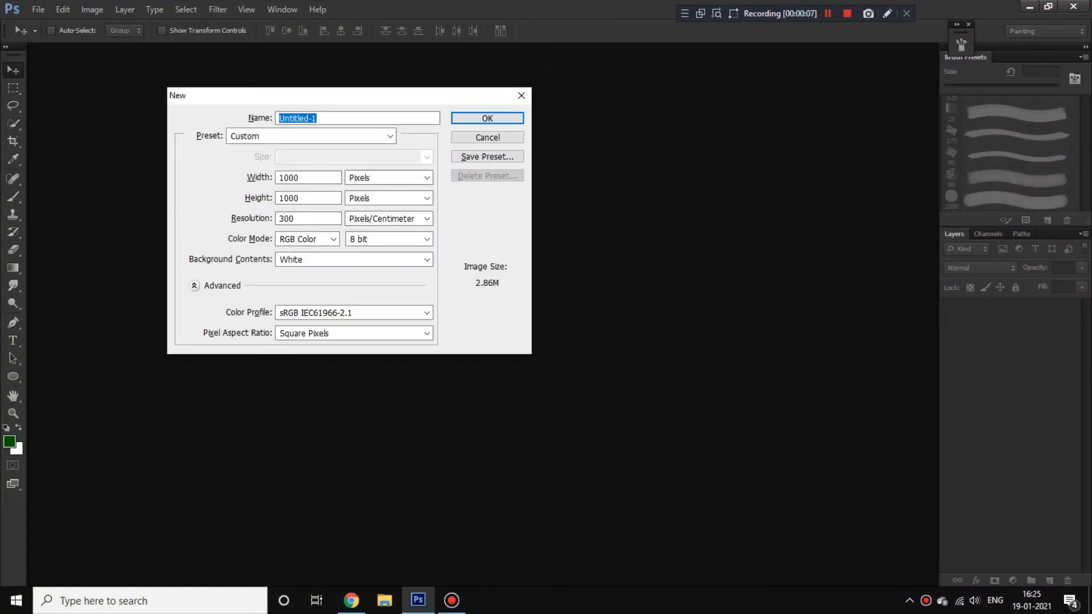
# - Create a new 1000 × 1000 pixel RGB document with a white background at 300 pixels/centimeter
pyautogui.doubleClick(290, 178)
pyautogui.write('1000')
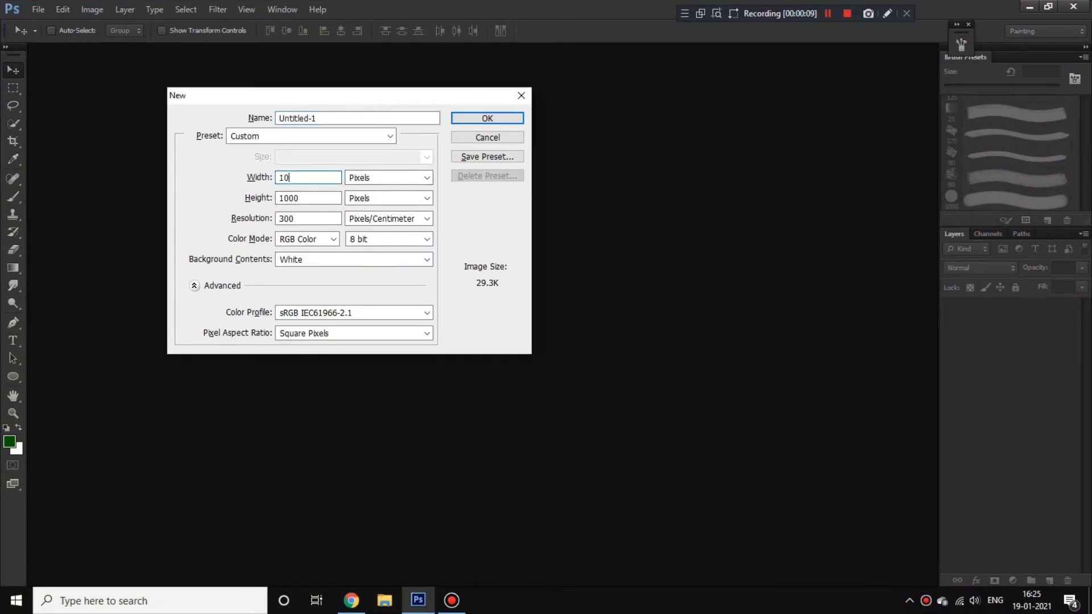
pyautogui.press('Return')
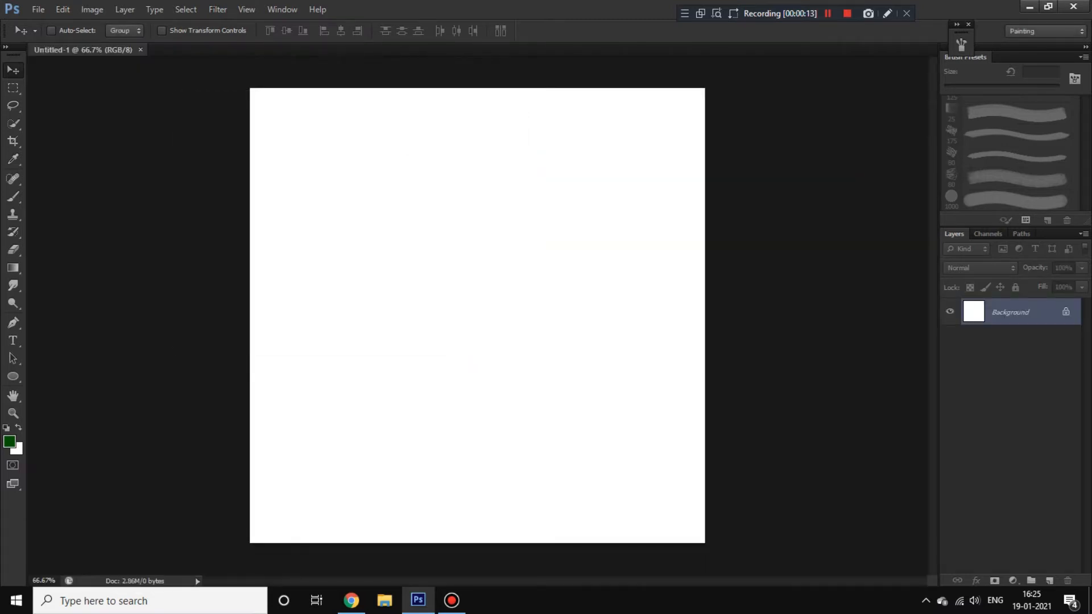
# - Replace the white background with an empty transparent layer by unlocking and deleting it
pyautogui.doubleClick(1010, 312)
pyautogui.press('Return')
pyautogui.click(1049, 581)
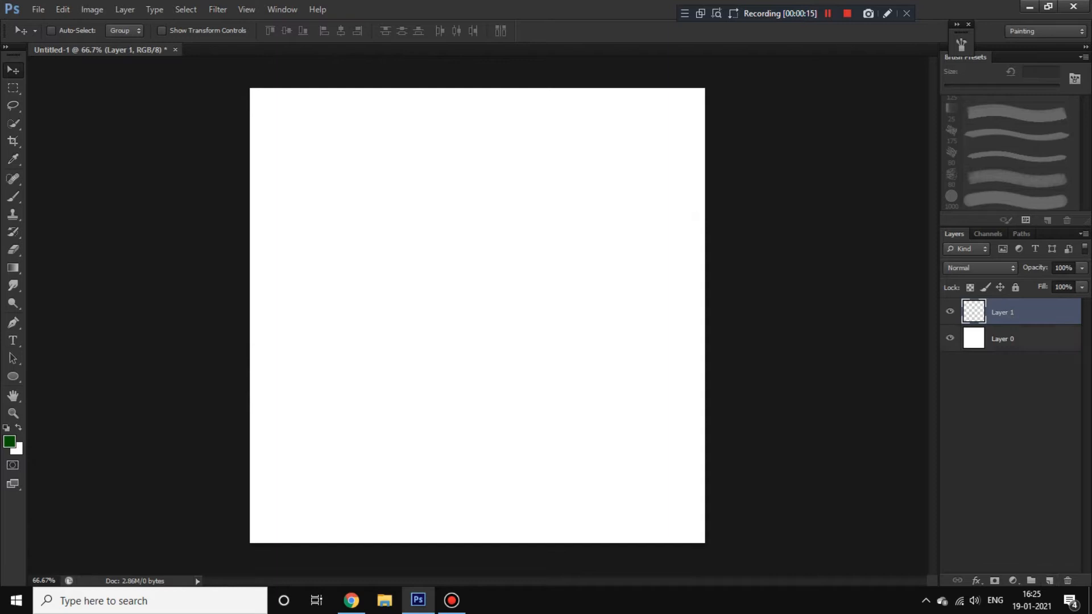
pyautogui.click(1010, 338)
pyautogui.press('Delete')
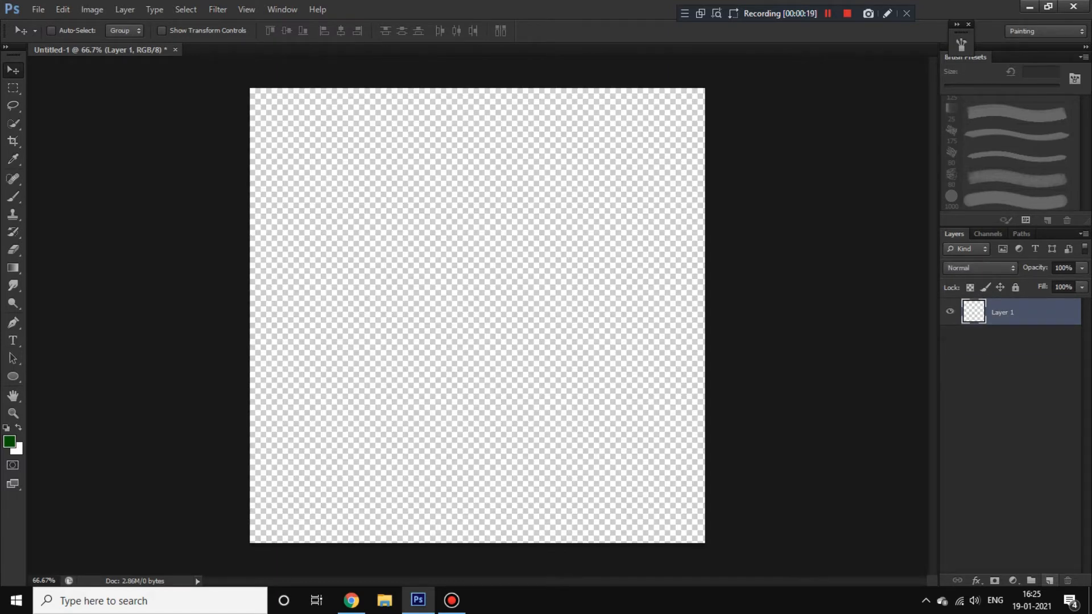
pyautogui.click(1049, 580)
pyautogui.press('Delete')
# - Draw a black circle about 664 px in diameter in the upper part of the canvas, using the default colors
pyautogui.click(13, 377)
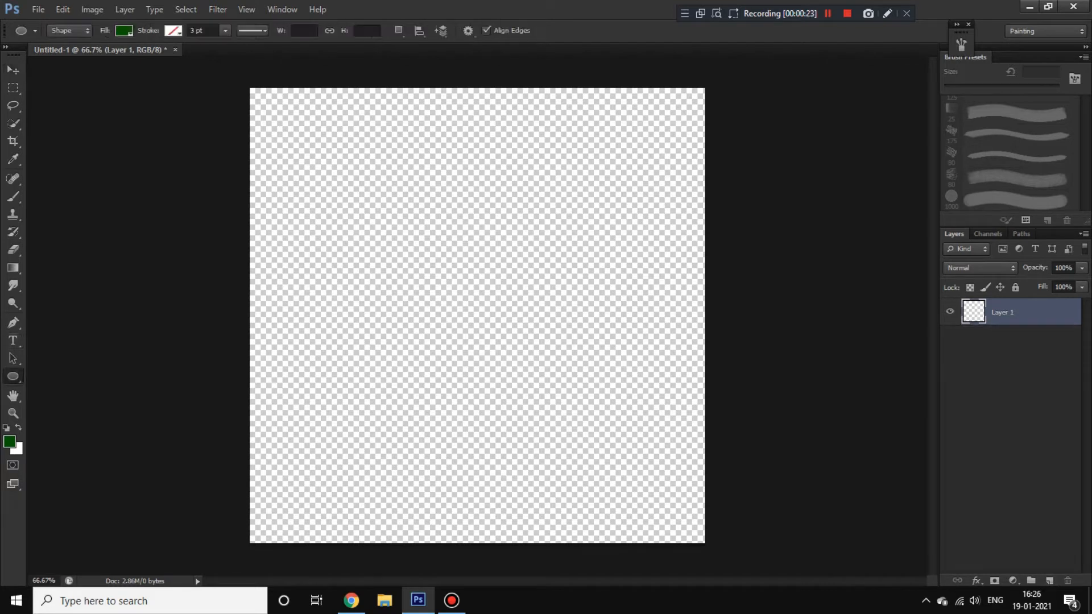
pyautogui.press('d')
pyautogui.moveTo(448, 250); pyautogui.dragTo(598, 401)
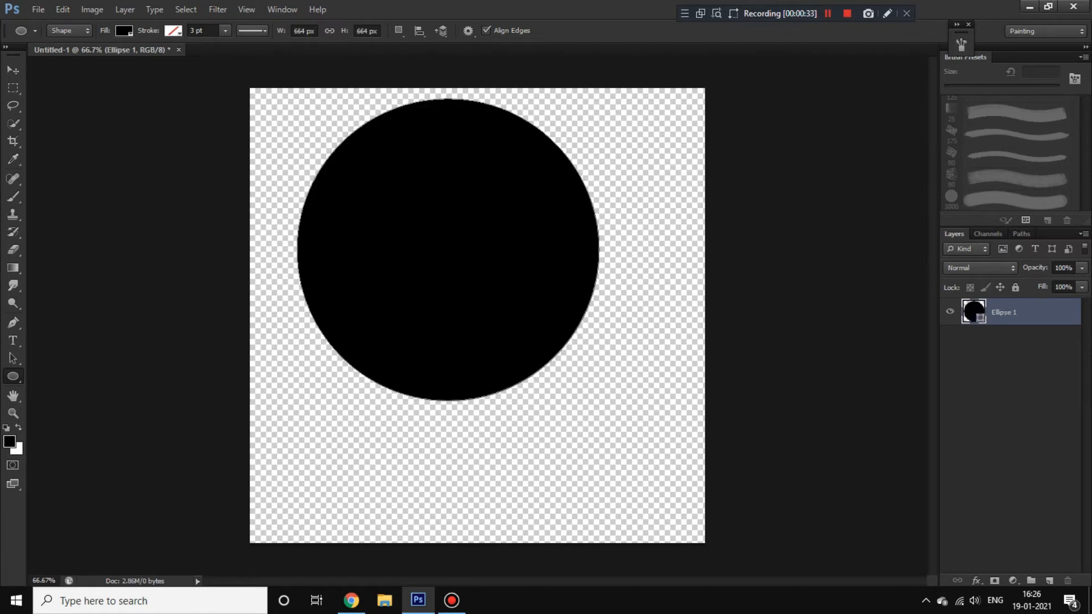
# - Give the circle a black stroke with a width of 20 pt
pyautogui.click(173, 31)
pyautogui.click(143, 58)
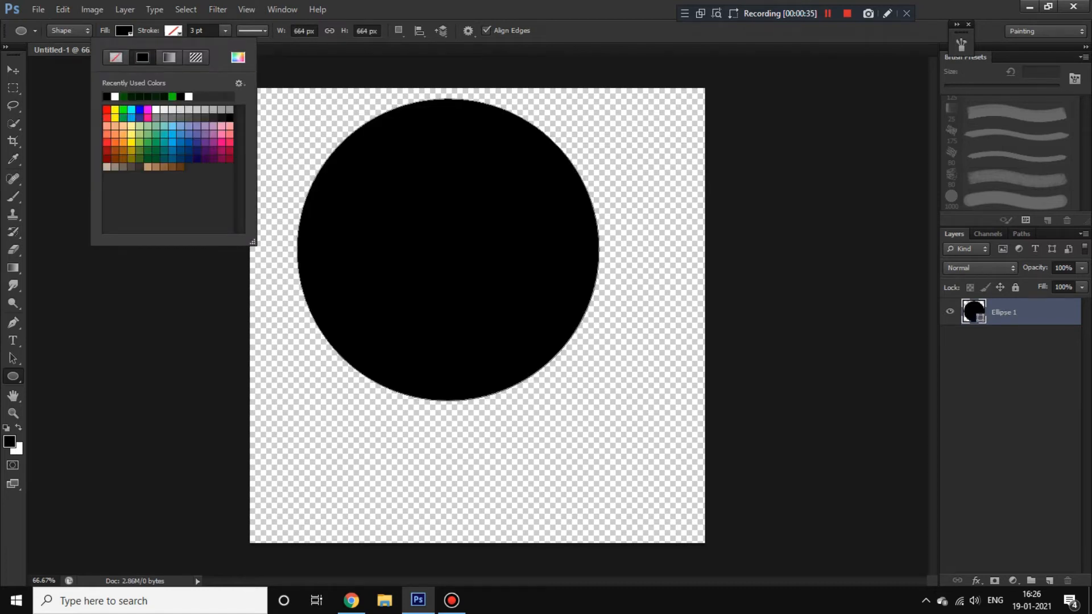
pyautogui.click(225, 31)
pyautogui.click(208, 30)
pyautogui.moveTo(207, 31); pyautogui.dragTo(189, 31)
pyautogui.write('2')
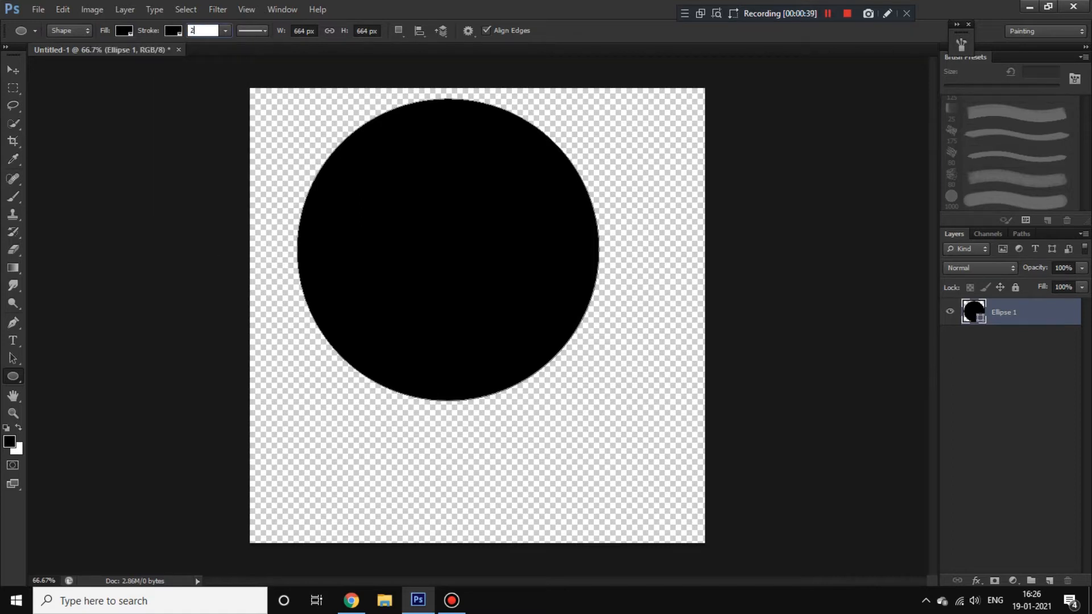
pyautogui.write('0')
# - Lower the fill of the circle's layer to 60%
pyautogui.click(1081, 287)
pyautogui.click(1042, 287)
pyautogui.moveTo(1043, 287)
pyautogui.mouseDown()
pyautogui.moveTo(1001, 287)
pyautogui.moveTo(1016, 288)
pyautogui.mouseUp()
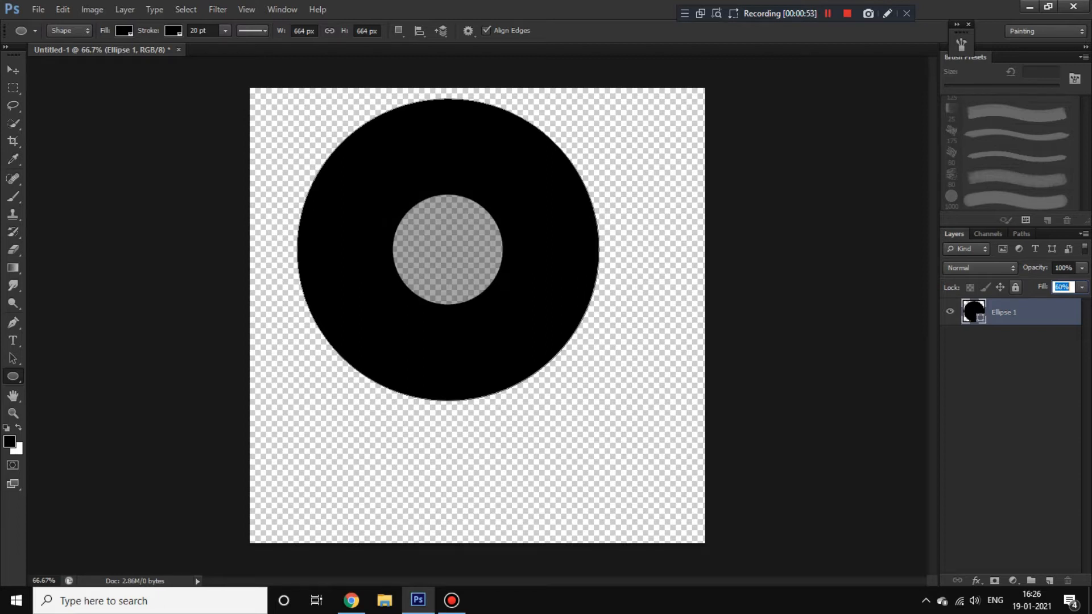
# - Thin the circle's stroke to about 1.78 pt and set its layer fill to 66%
pyautogui.click(225, 31)
pyautogui.moveTo(225, 46)
pyautogui.mouseDown()
pyautogui.moveTo(198, 46)
pyautogui.moveTo(253, 46)
pyautogui.moveTo(203, 46)
pyautogui.mouseUp()
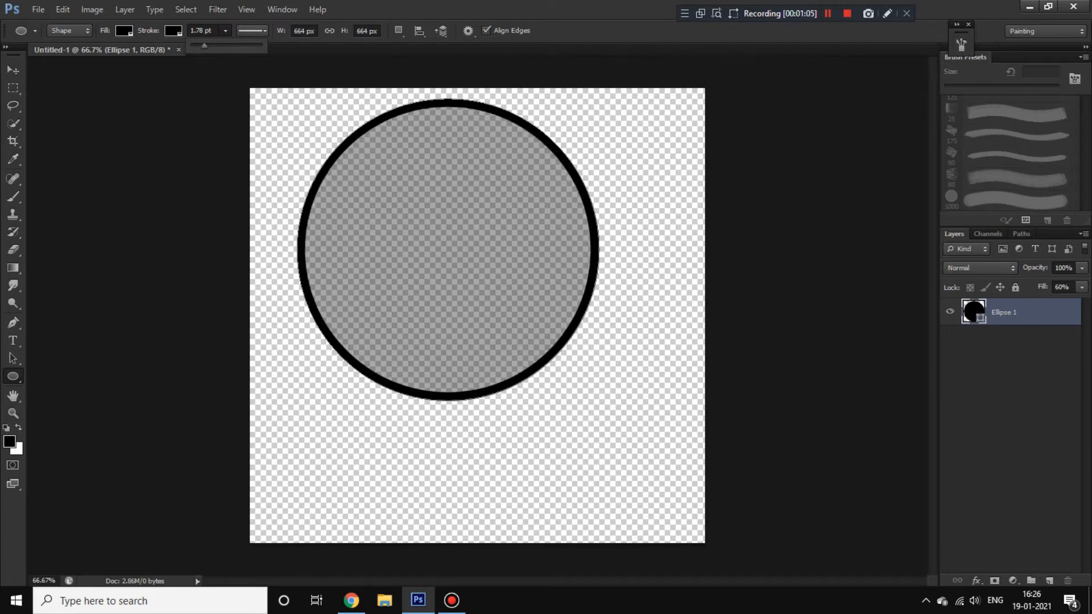
pyautogui.click(1081, 287)
pyautogui.moveTo(1042, 302); pyautogui.dragTo(1060, 302)
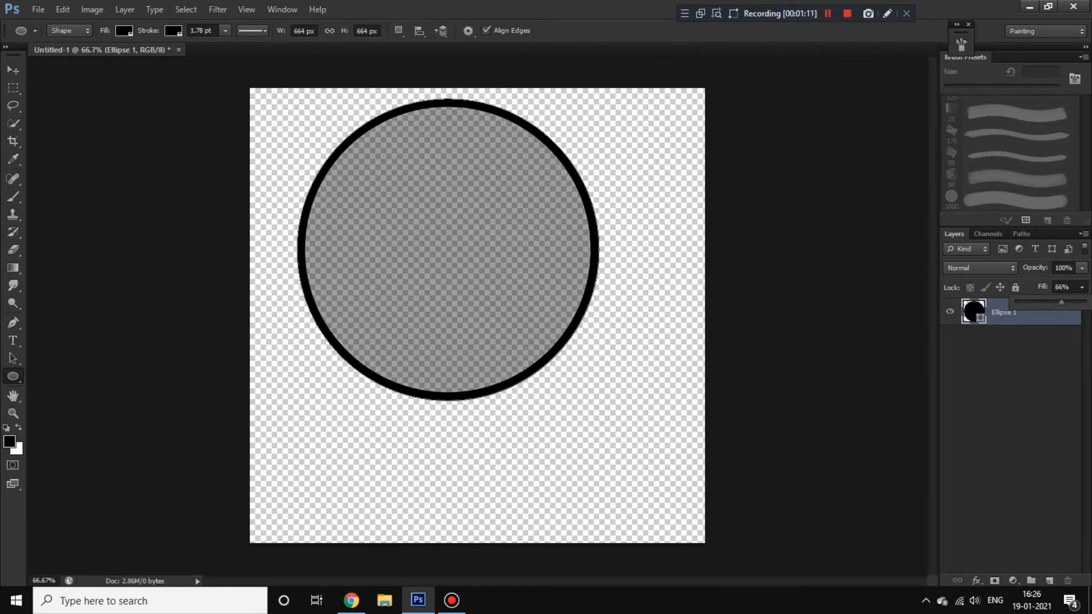
# - Move the circle into the canvas's upper-left corner and scale it to about 150.6% so it fills the canvas
pyautogui.press('v')
pyautogui.moveTo(454, 189); pyautogui.dragTo(447, 263)
pyautogui.moveTo(389, 420); pyautogui.dragTo(348, 335)
pyautogui.hotkey('ctrl', 't')
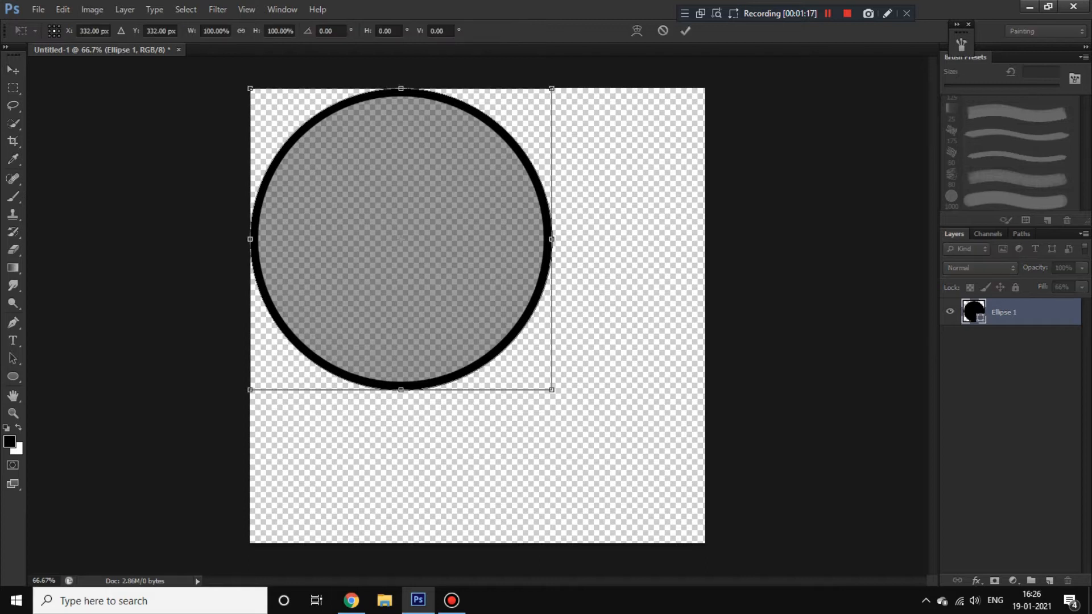
pyautogui.moveTo(552, 389); pyautogui.dragTo(704, 543)
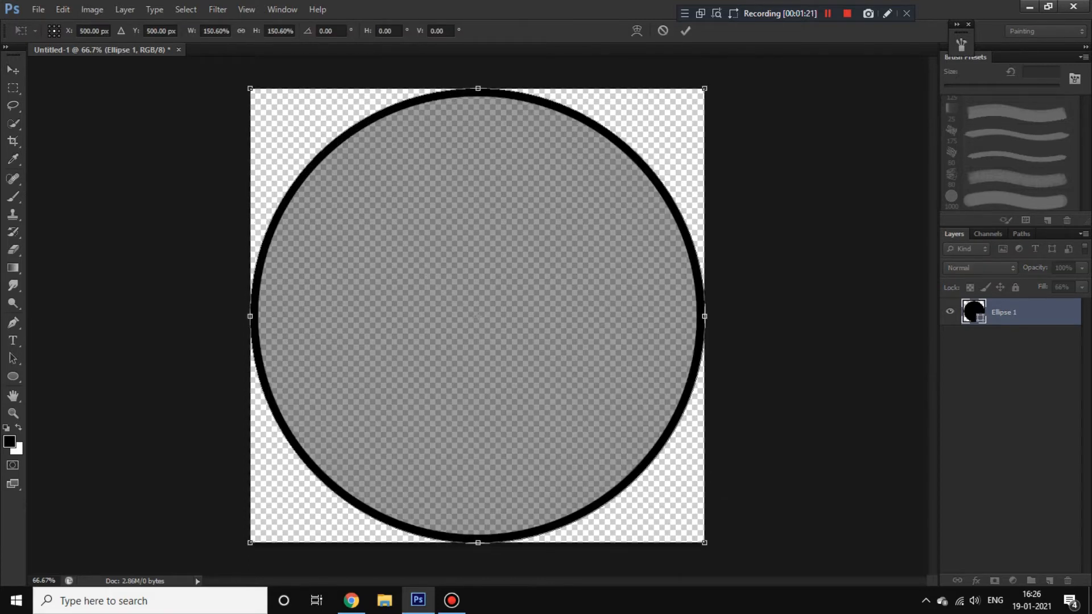
pyautogui.press('Return')
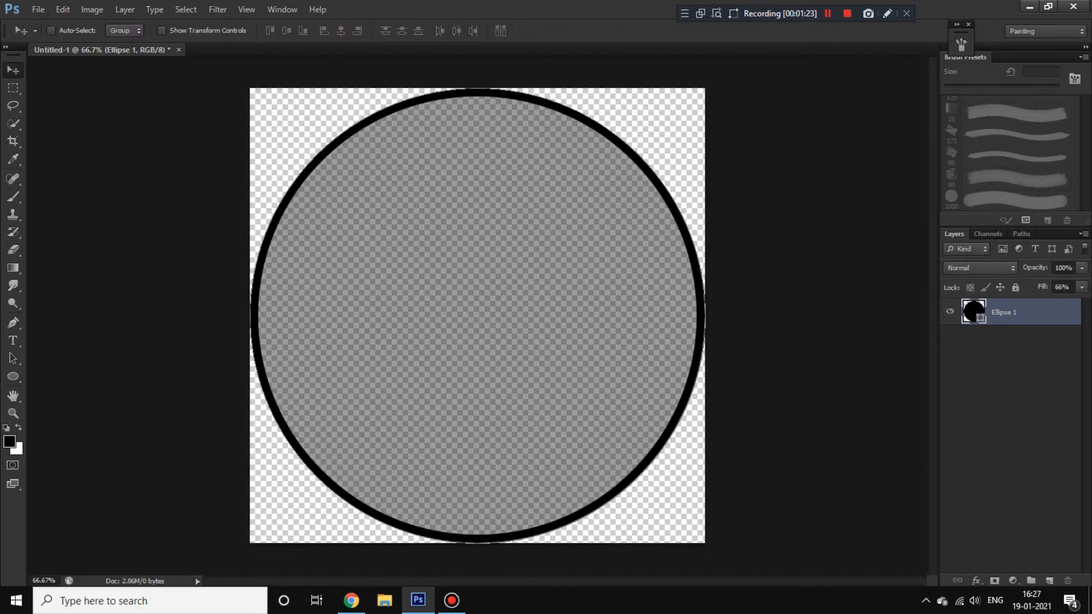
# - Define the circle as a brush preset named "Bubble Brush"
pyautogui.hotkey('ctrl', '-')
pyautogui.hotkey('ctrl', '-')
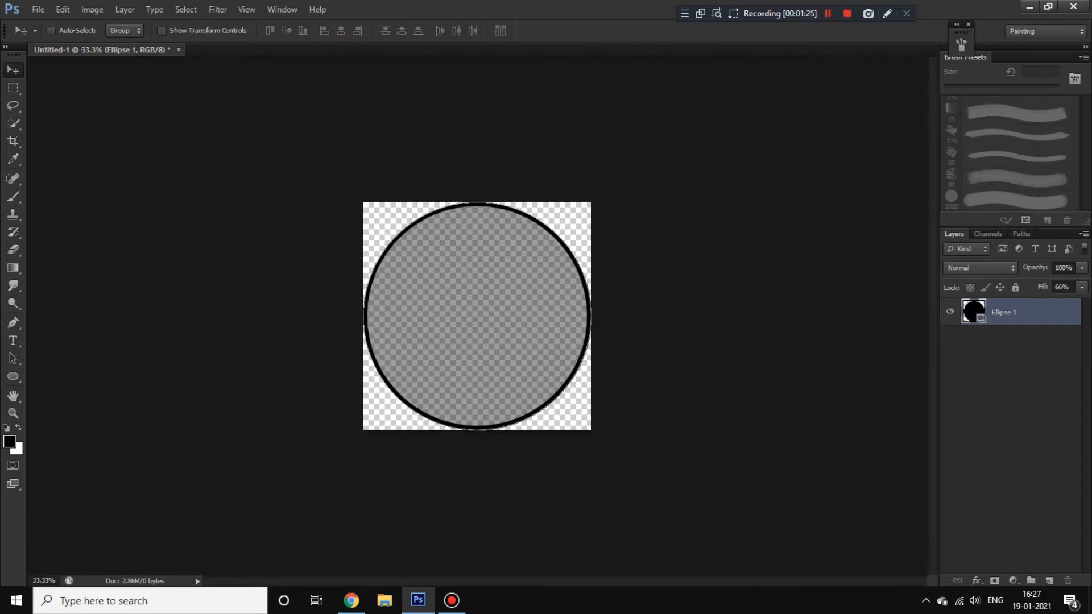
pyautogui.click(91, 9)
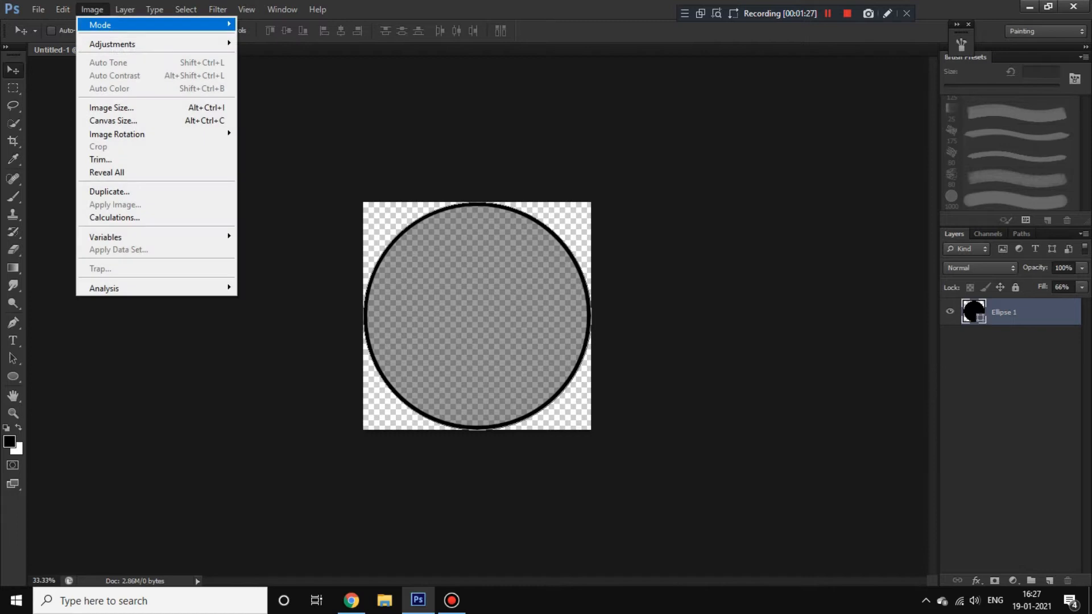
pyautogui.click(62, 10)
pyautogui.click(62, 9)
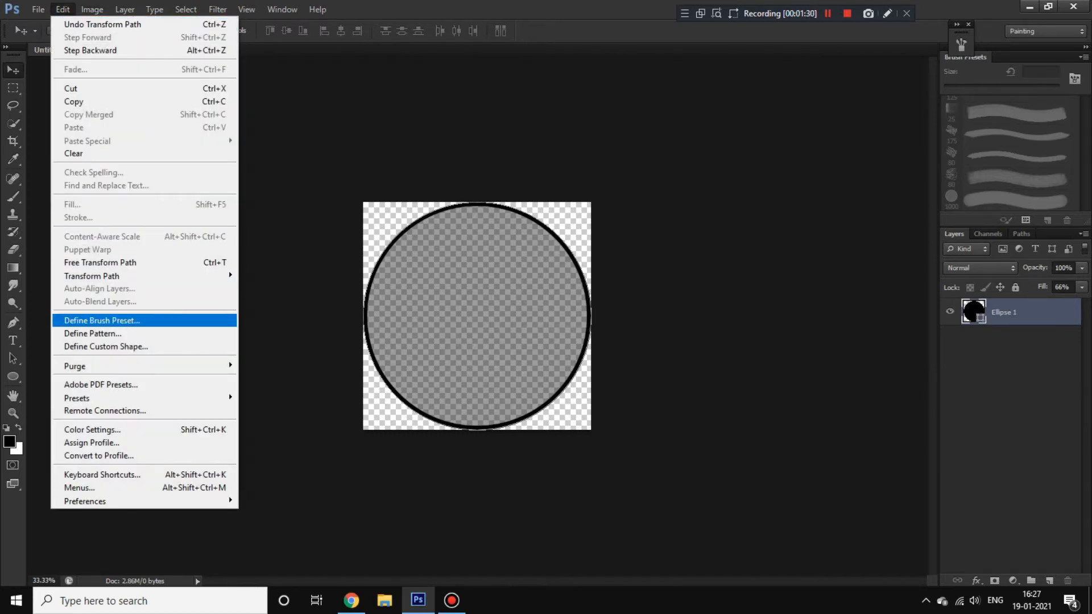
pyautogui.click(102, 320)
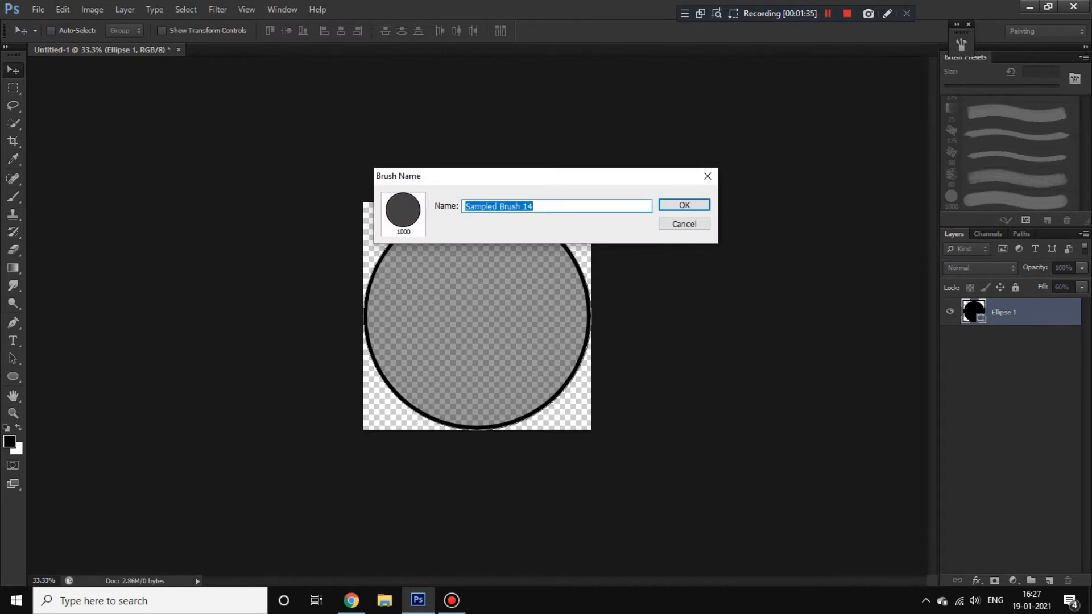
pyautogui.write('Bubble')
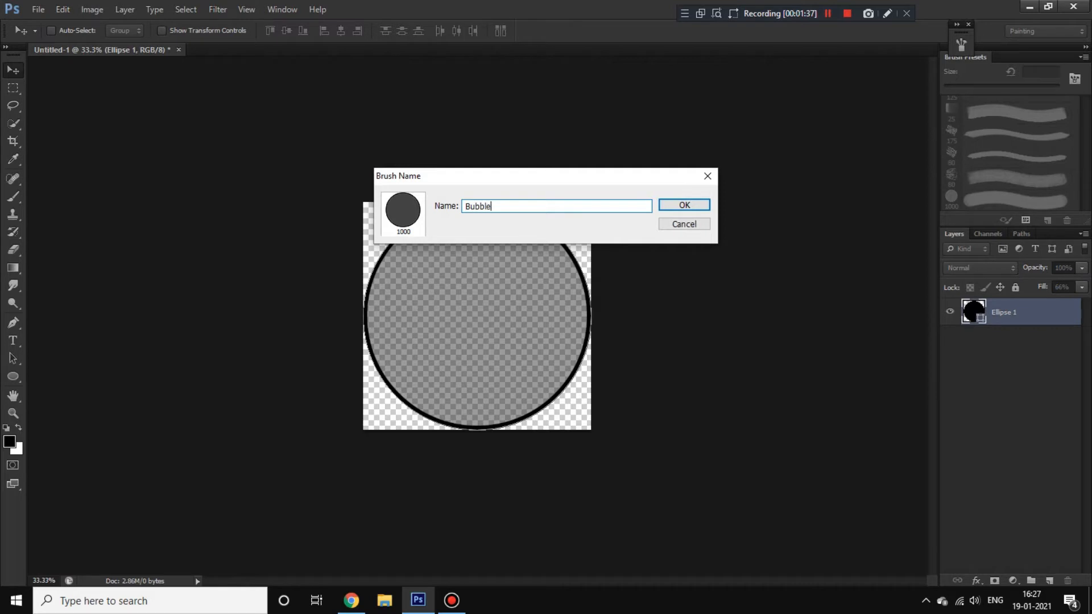
pyautogui.write(' Brush')
pyautogui.press('Return')
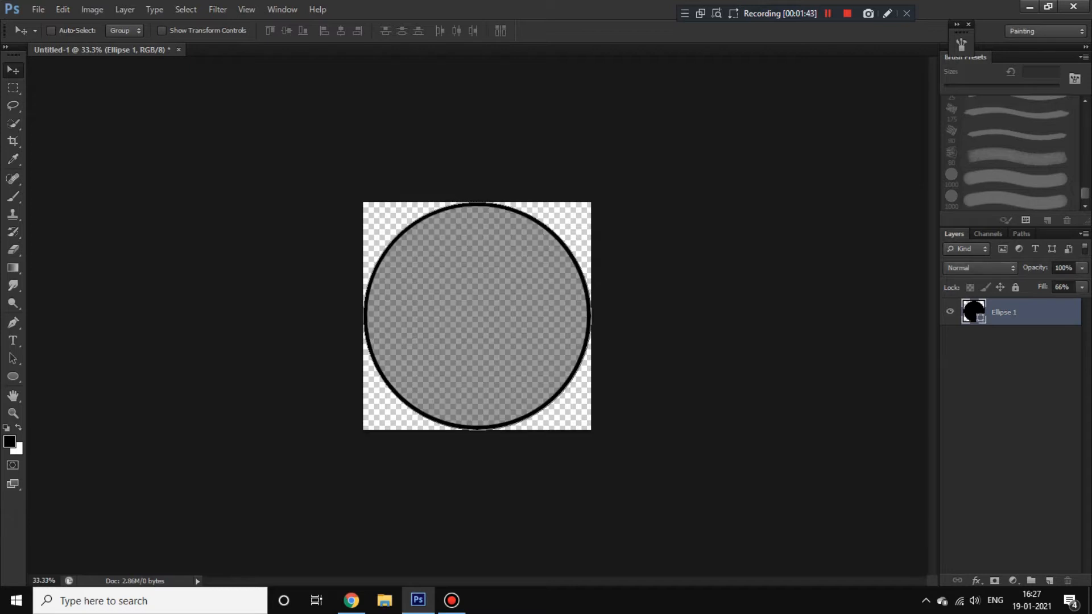
# - Close the circle document without saving and create a new portrait page from a paper-size preset
pyautogui.click(179, 50)
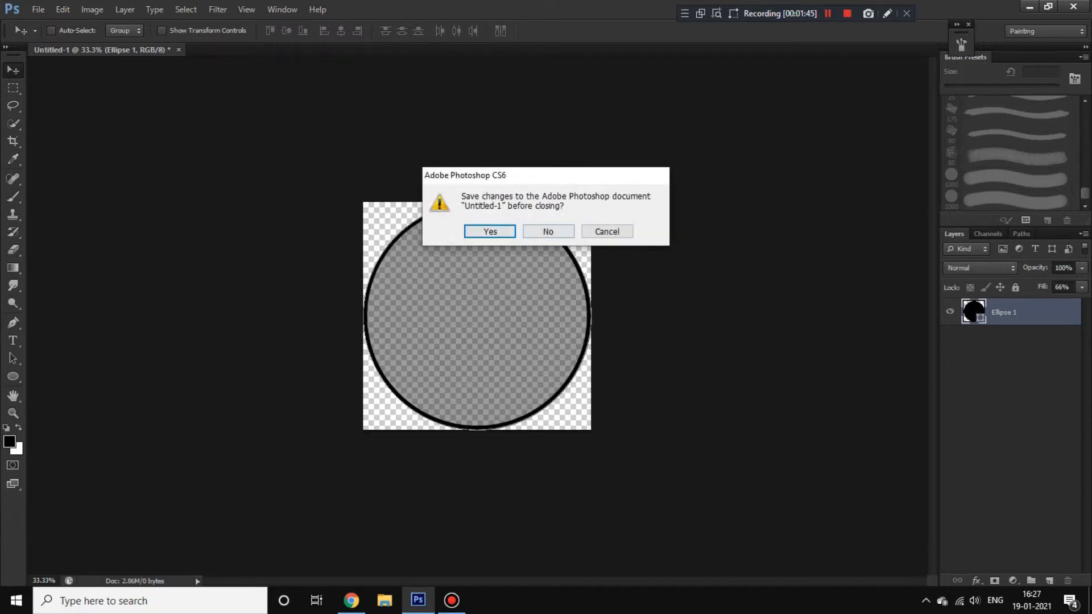
pyautogui.click(547, 231)
pyautogui.hotkey('ctrl', 'n')
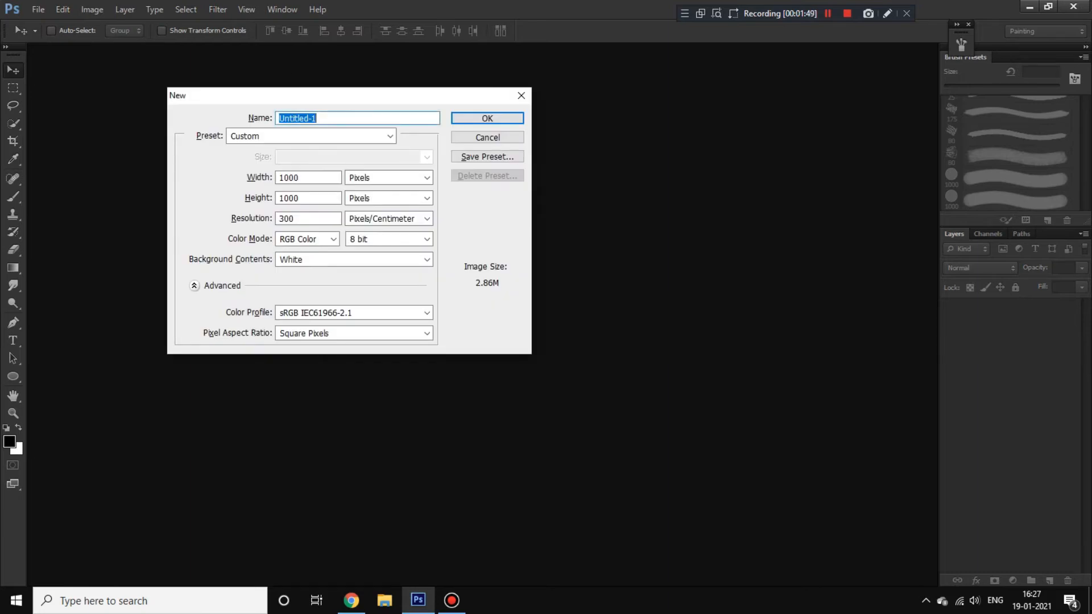
pyautogui.click(364, 136)
pyautogui.click(307, 194)
pyautogui.click(487, 118)
# - Rotate the canvas 90° counterclockwise and crop about a fifth of its height off the top
pyautogui.click(92, 9)
pyautogui.moveTo(142, 135)
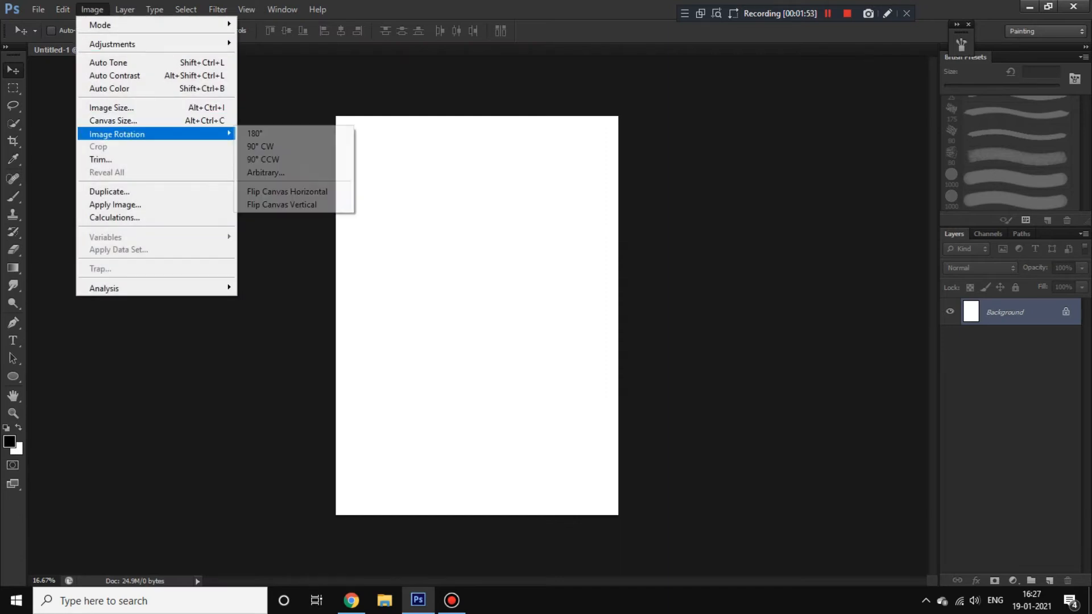
pyautogui.click(307, 158)
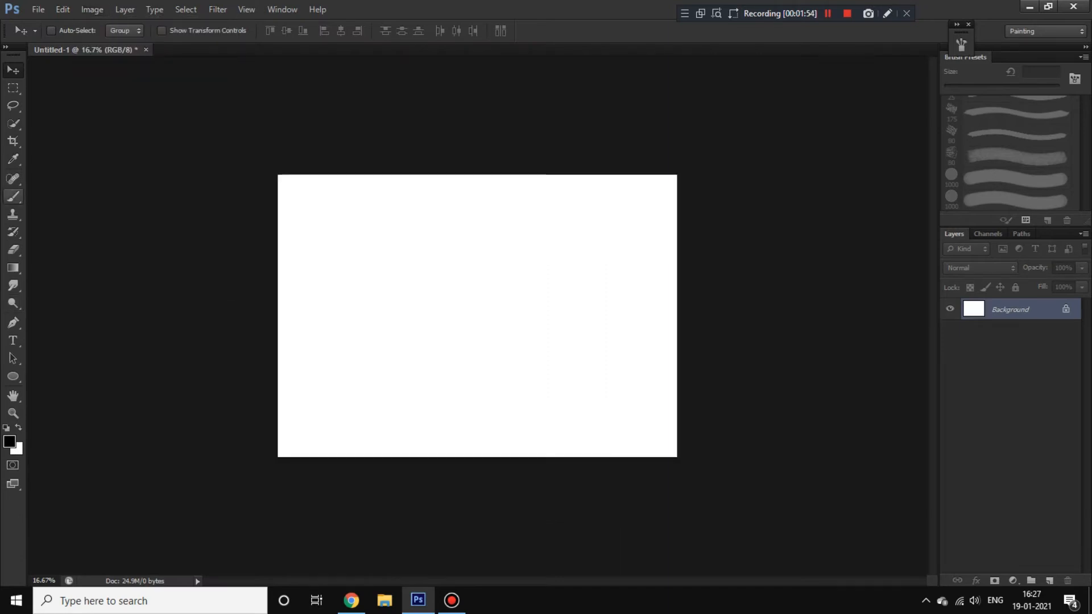
pyautogui.click(13, 141)
pyautogui.moveTo(478, 316); pyautogui.dragTo(478, 315)
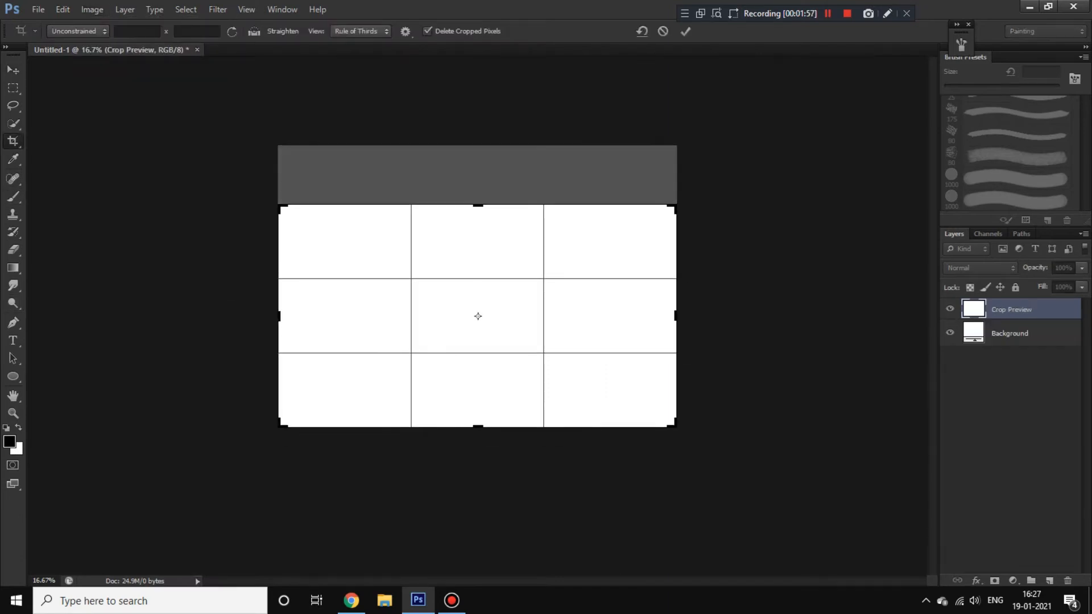
pyautogui.press('Return')
pyautogui.press('v')
# - Fill the background with a diagonal rainbow gradient running from orange at the lower left to red at the upper right
pyautogui.click(13, 267)
pyautogui.click(98, 31)
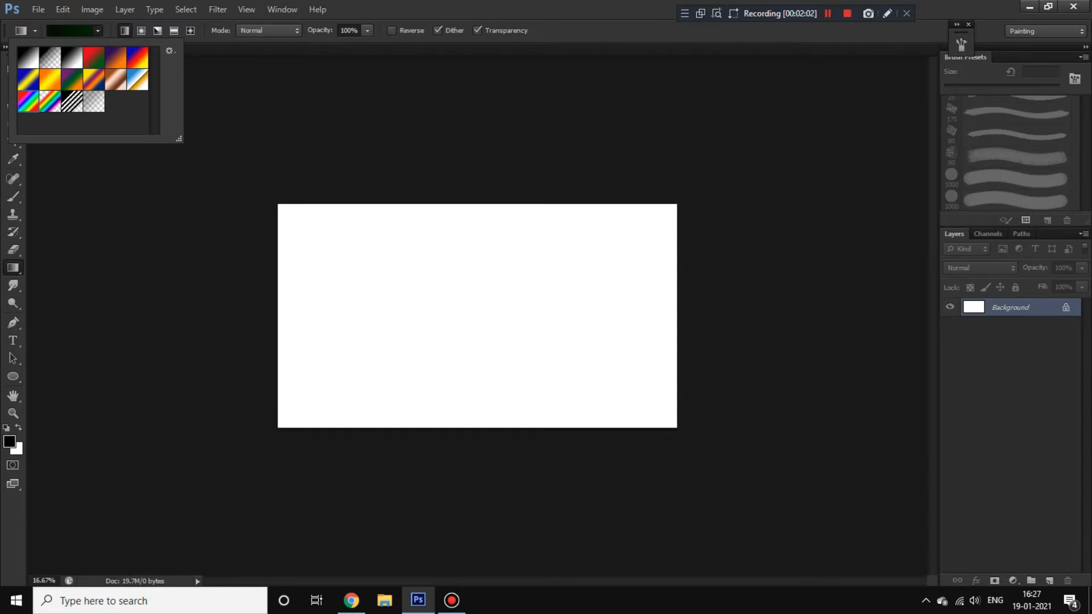
pyautogui.doubleClick(28, 100)
pyautogui.moveTo(267, 279); pyautogui.dragTo(246, 412)
pyautogui.press('v')
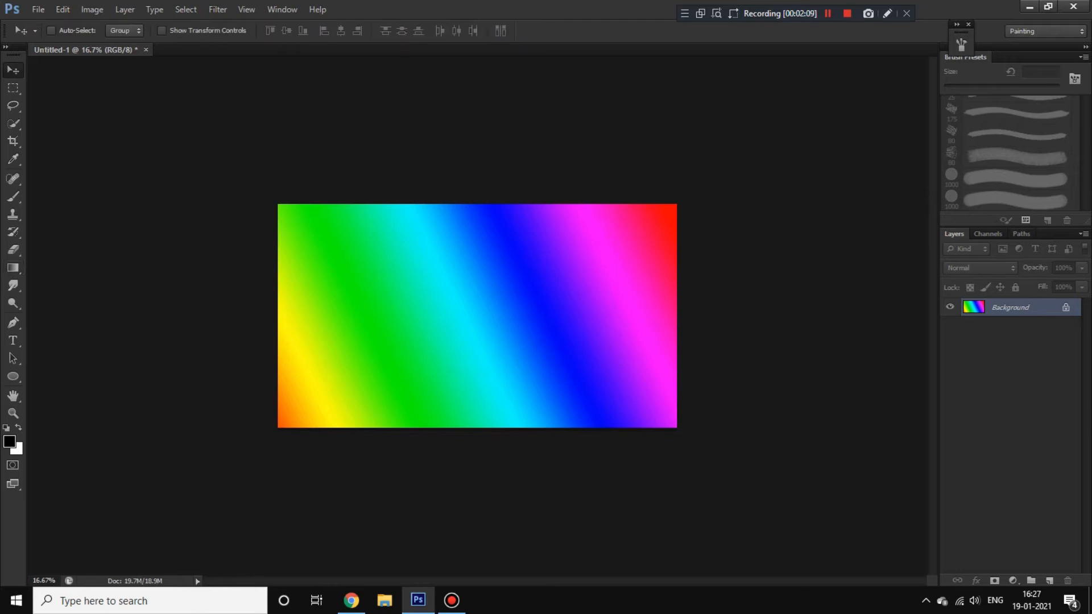
# - Duplicate the gradient layer and soften the copy with a strong, large-radius Gaussian Blur
pyautogui.hotkey('ctrl', 'j')
pyautogui.click(247, 9)
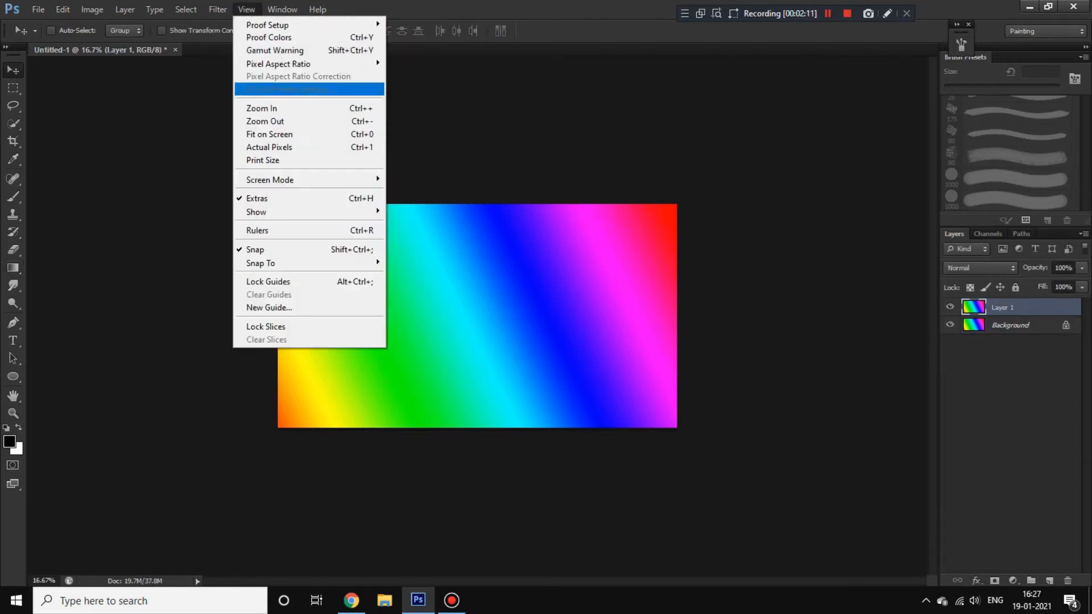
pyautogui.moveTo(224, 147)
pyautogui.click(415, 243)
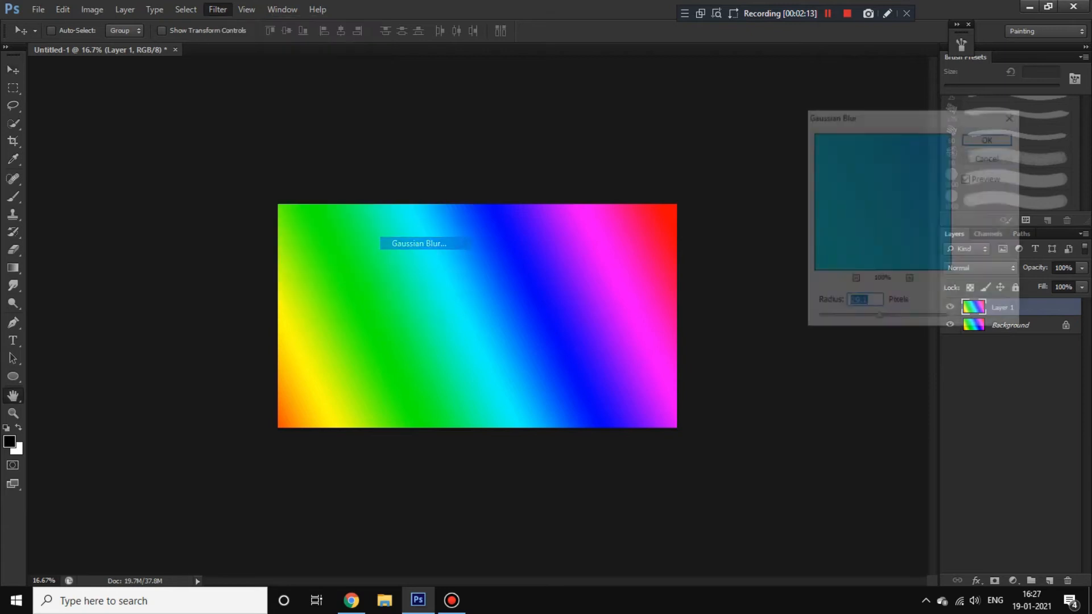
pyautogui.moveTo(878, 319); pyautogui.dragTo(932, 319)
pyautogui.press('Return')
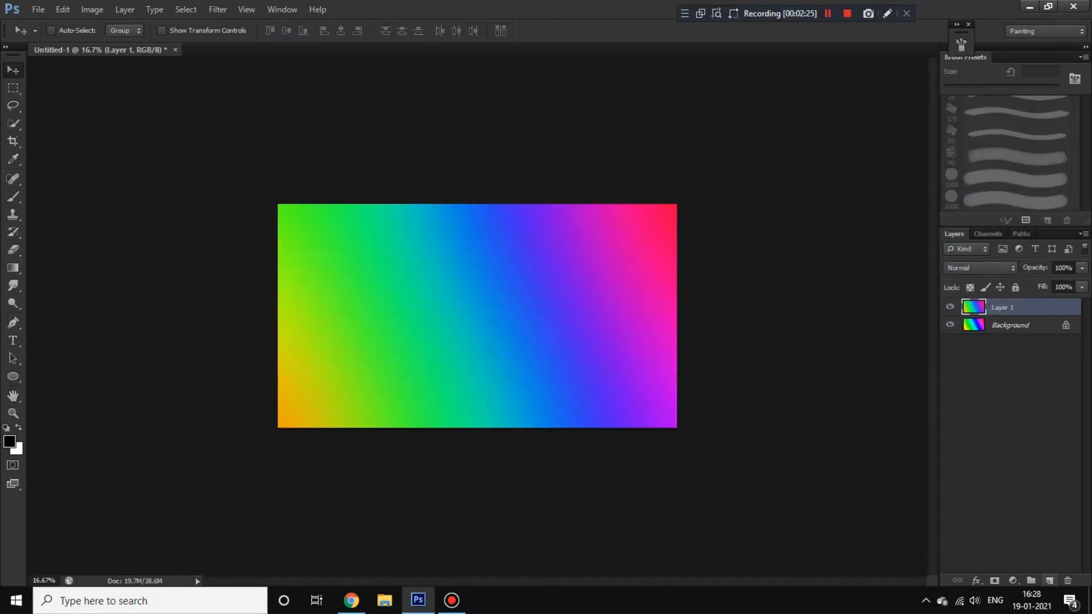
# - Add an empty layer on top and choose the newly saved 1000 px bubble brush for painting
pyautogui.hotkey('ctrl', 'shift', 'alt', 'n')
pyautogui.press('b')
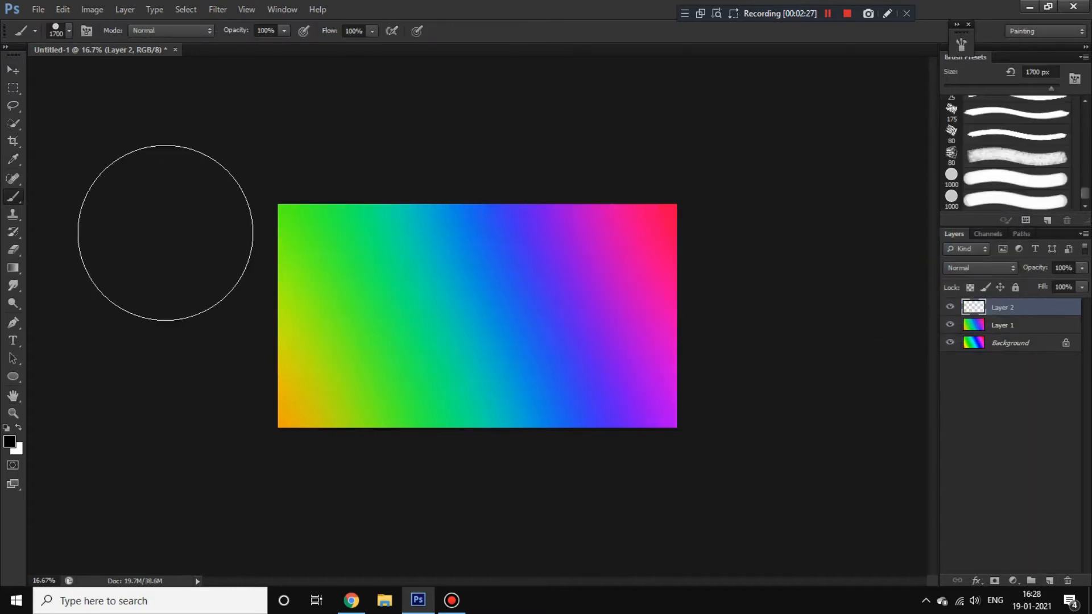
pyautogui.rightClick(488, 253)
pyautogui.click(606, 532)
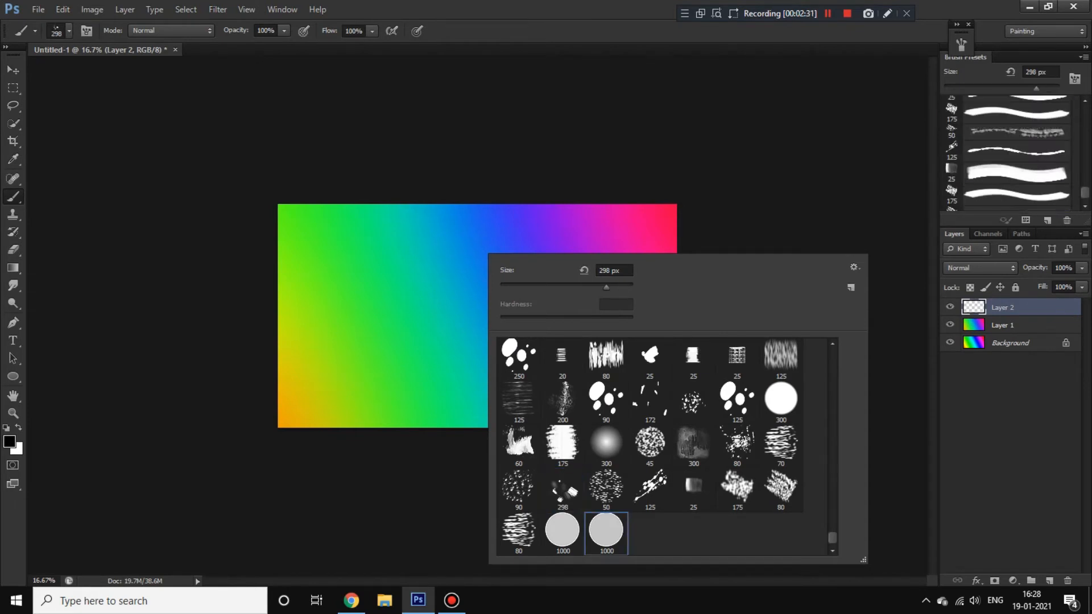
pyautogui.press('Return')
# - Reduce the brush to 600 px and test it with green sampled from the gradient, undoing the test strokes
pyautogui.click(254, 277)
pyautogui.hotkey('ctrl', 'z')
pyautogui.press('[')
pyautogui.press('[')
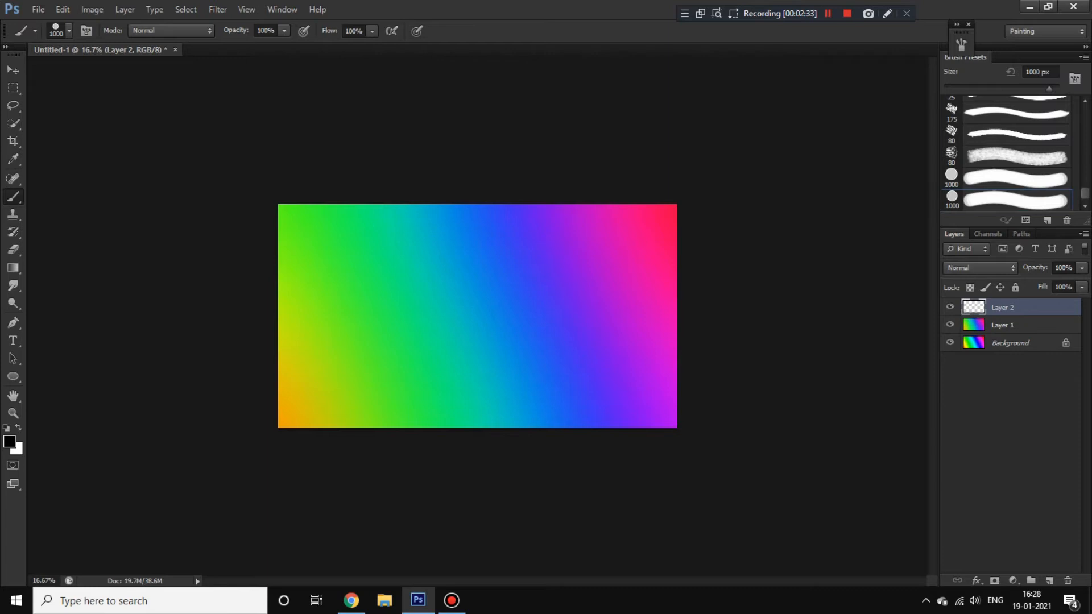
pyautogui.keyDown('alt'); pyautogui.click(364, 348); pyautogui.keyUp('alt')
pyautogui.moveTo(392, 341)
pyautogui.mouseDown()
pyautogui.moveTo(451, 375)
pyautogui.moveTo(470, 331)
pyautogui.mouseUp()
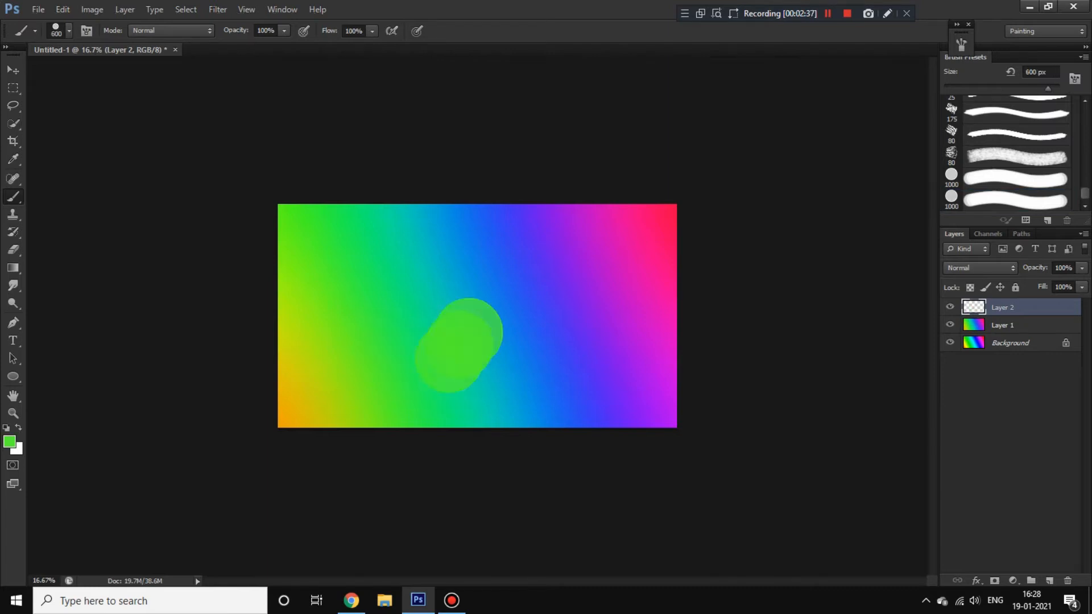
pyautogui.hotkey('ctrl', 'z')
# - Set the brush tip spacing to 178% and enable Shape Dynamics with 75% size jitter and 18% minimum diameter
pyautogui.press('F5')
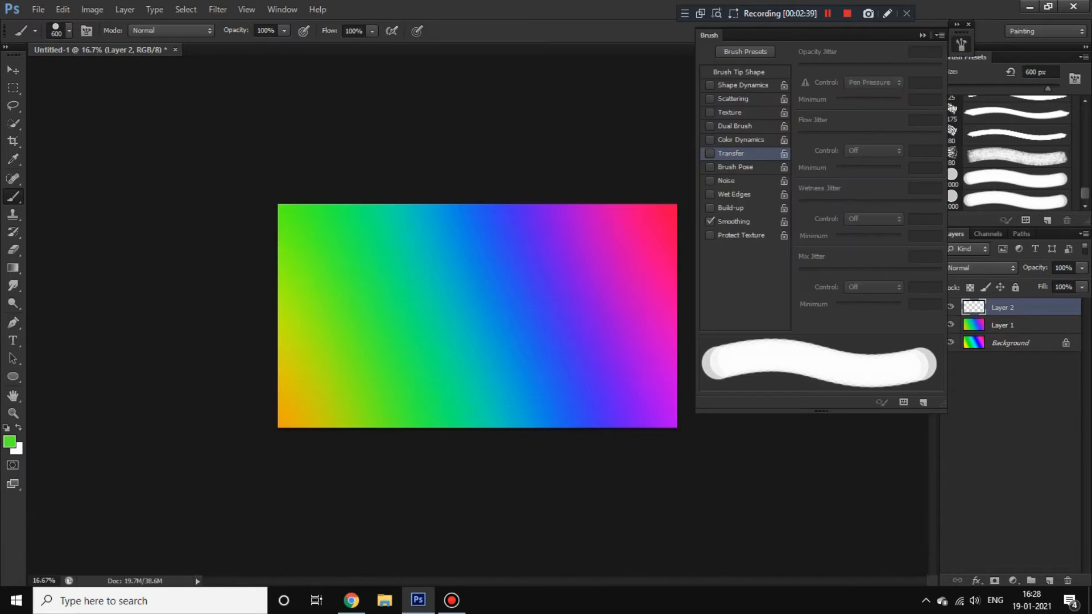
pyautogui.click(738, 73)
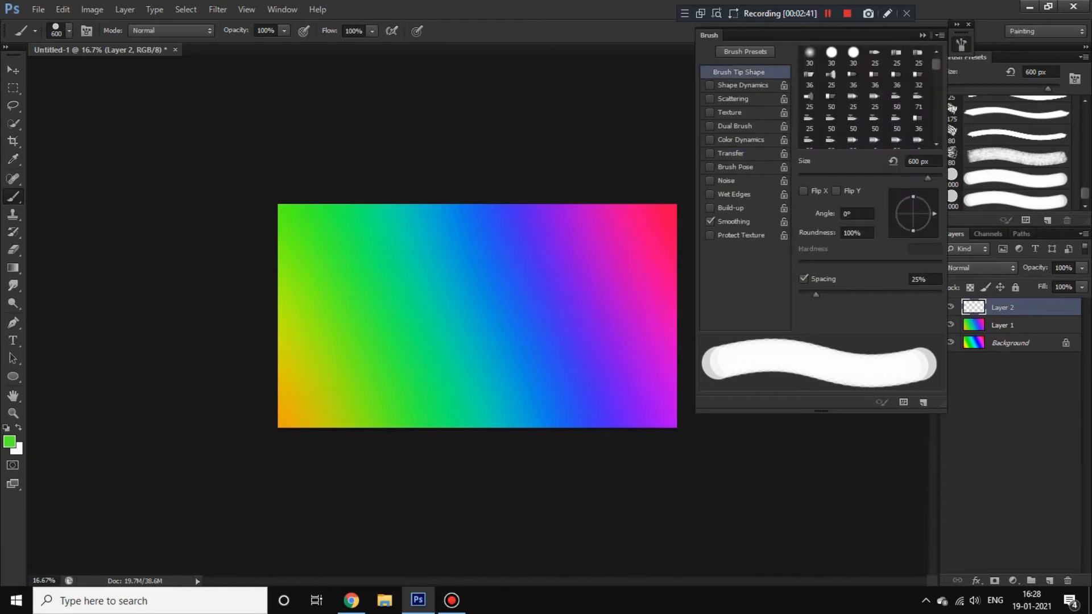
pyautogui.moveTo(816, 294); pyautogui.dragTo(898, 294)
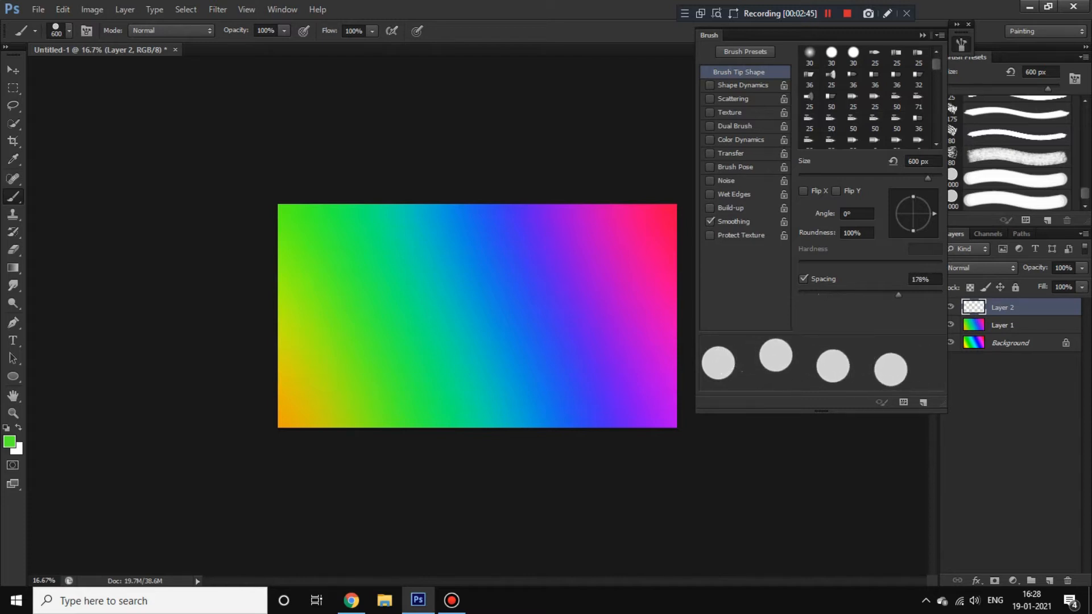
pyautogui.moveTo(709, 35); pyautogui.dragTo(668, 106)
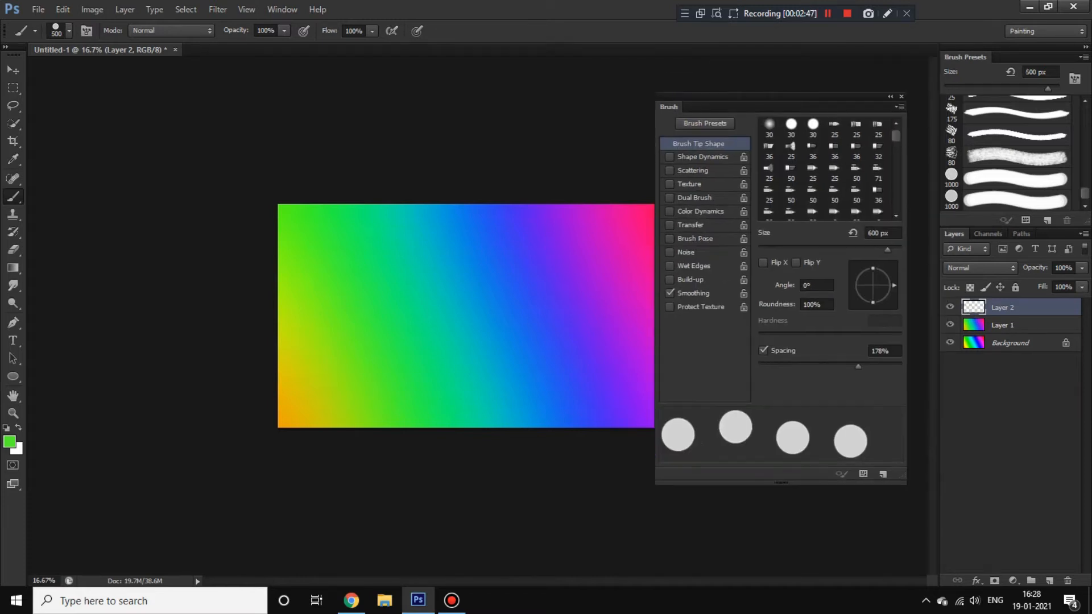
pyautogui.click(703, 157)
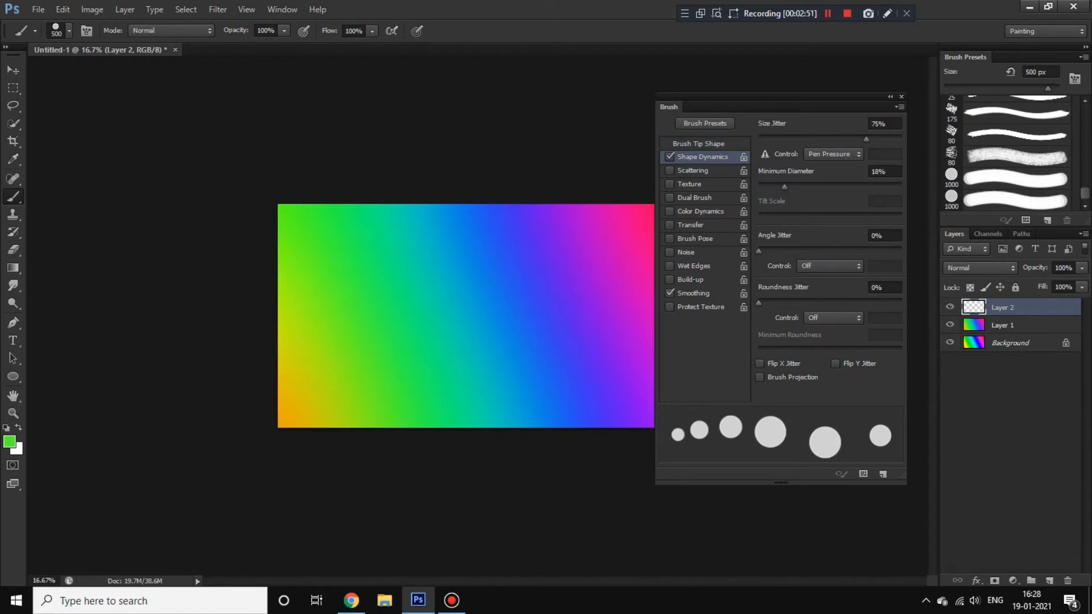
# - Enable Scattering on both axes at 876%, with a count of 2 and 12% count jitter, leaving Texture off
pyautogui.click(693, 170)
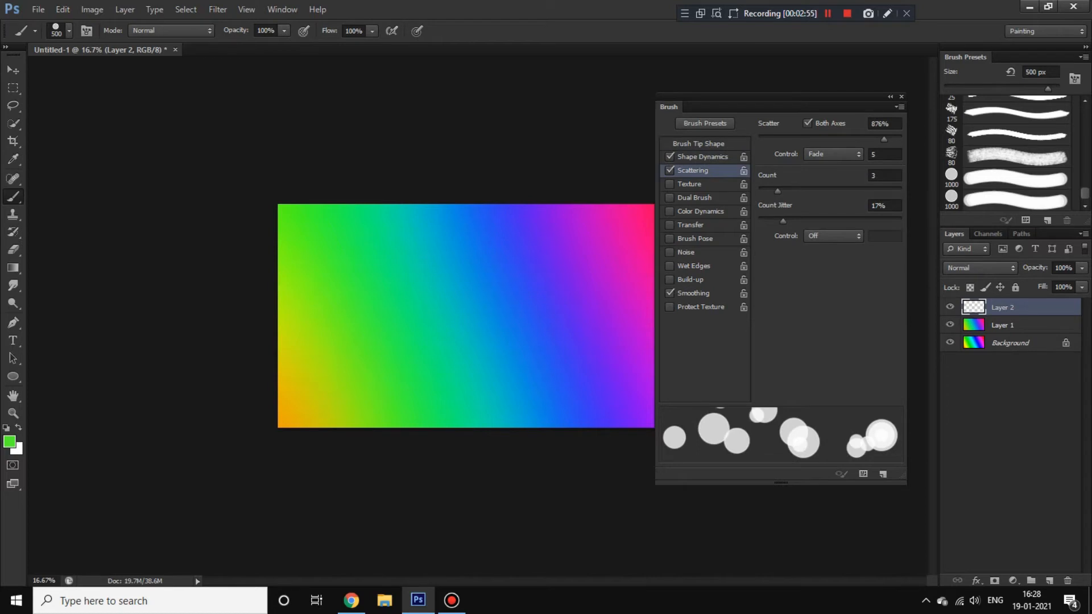
pyautogui.moveTo(800, 221)
pyautogui.mouseDown()
pyautogui.moveTo(898, 221)
pyautogui.moveTo(766, 221)
pyautogui.moveTo(798, 191)
pyautogui.moveTo(768, 190)
pyautogui.mouseUp()
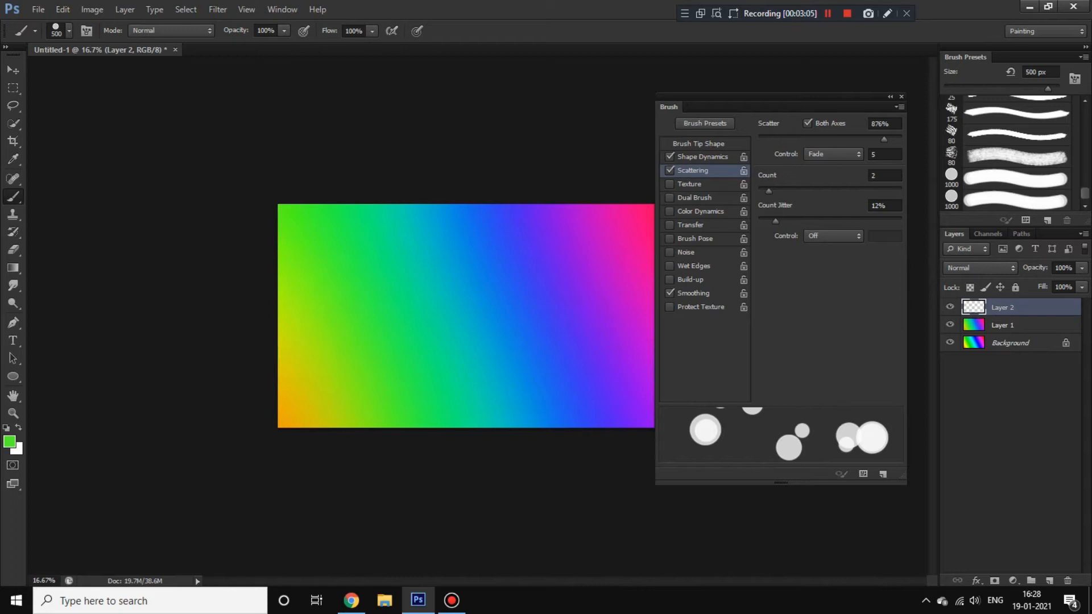
pyautogui.click(689, 184)
pyautogui.click(669, 184)
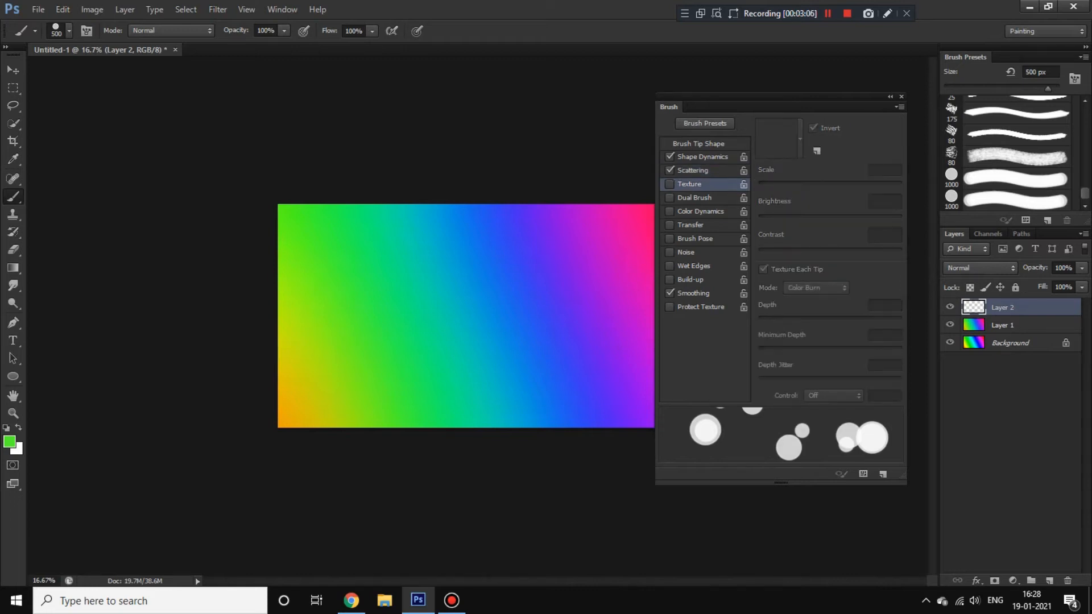
# - Enable Transfer with 100% opacity jitter and 38% flow jitter, and try the brush with a stroke that is undone
pyautogui.click(690, 225)
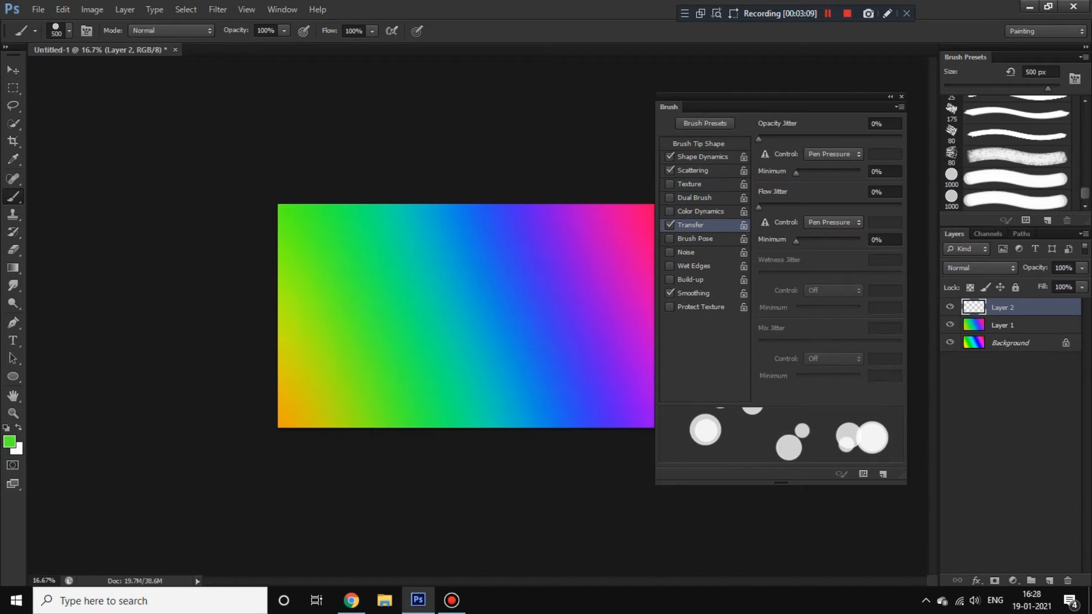
pyautogui.moveTo(768, 140); pyautogui.dragTo(902, 139)
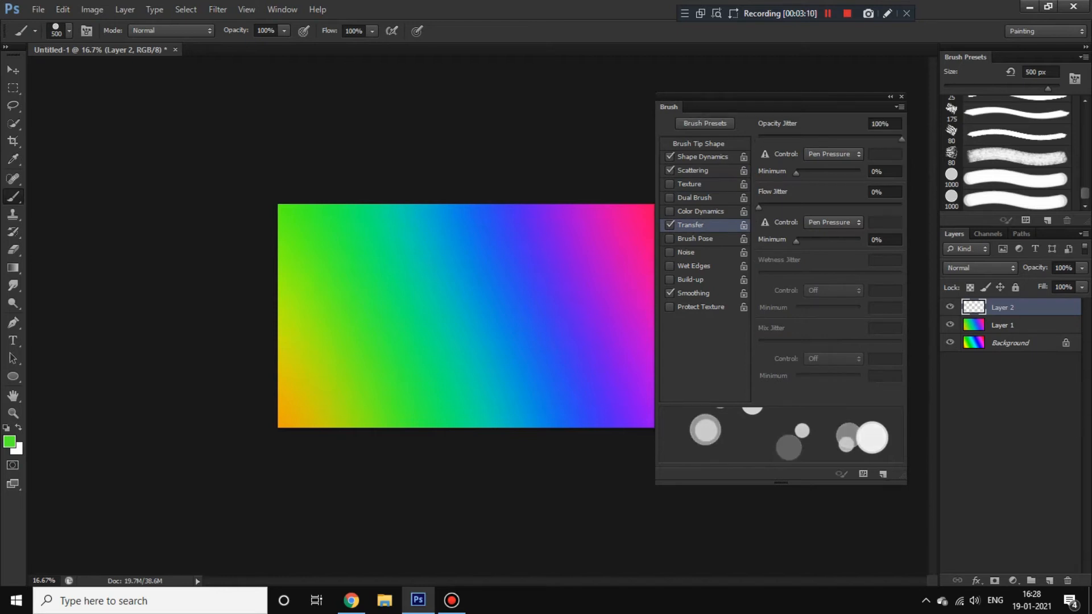
pyautogui.moveTo(766, 207); pyautogui.dragTo(813, 207)
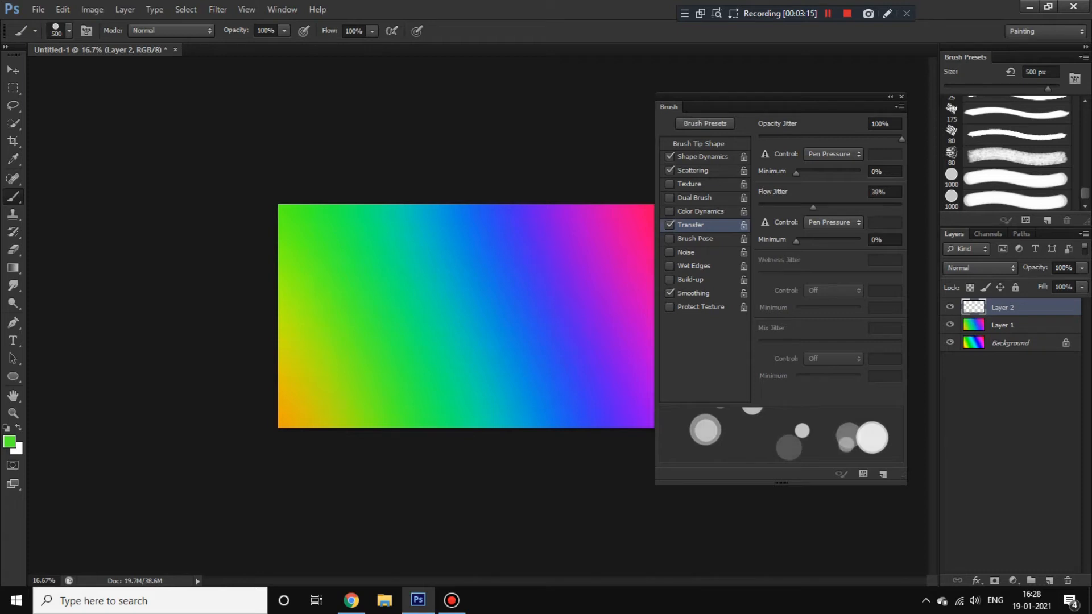
pyautogui.moveTo(574, 327)
pyautogui.mouseDown()
pyautogui.moveTo(512, 307)
pyautogui.moveTo(457, 312)
pyautogui.moveTo(494, 279)
pyautogui.mouseUp()
pyautogui.hotkey('ctrl', 'z')
pyautogui.click(890, 97)
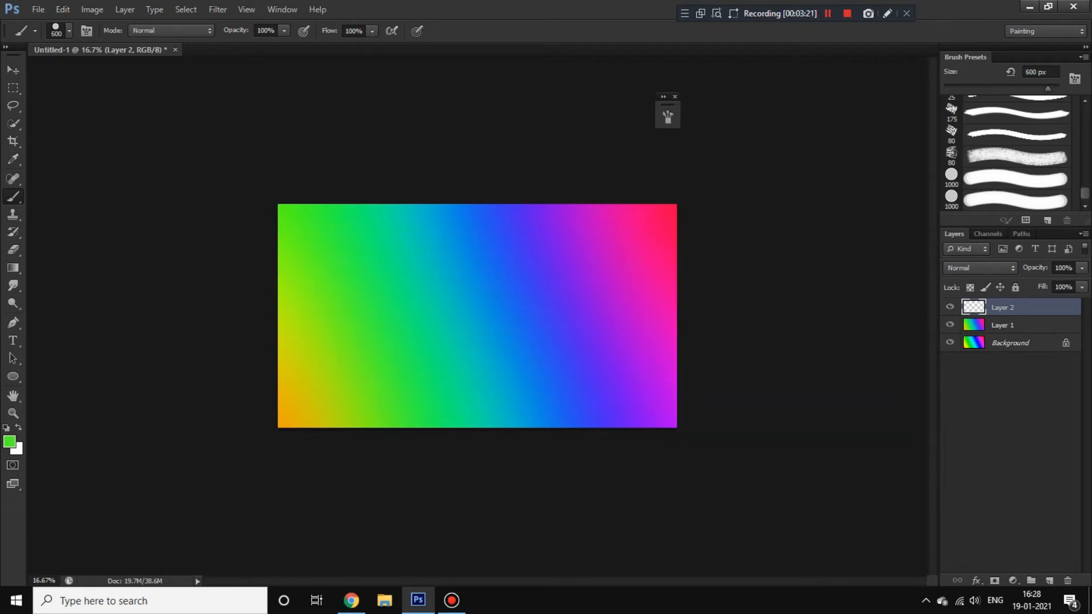
# - Test the brush at 1300 px with teal sampled from the gradient, and clear the test bubbles from the layer
pyautogui.press(']')
pyautogui.press(']')
pyautogui.press(']')
pyautogui.press(']')
pyautogui.press(']')
pyautogui.press(']')
pyautogui.keyDown('alt'); pyautogui.click(458, 316); pyautogui.keyUp('alt')
pyautogui.moveTo(458, 316); pyautogui.dragTo(424, 327)
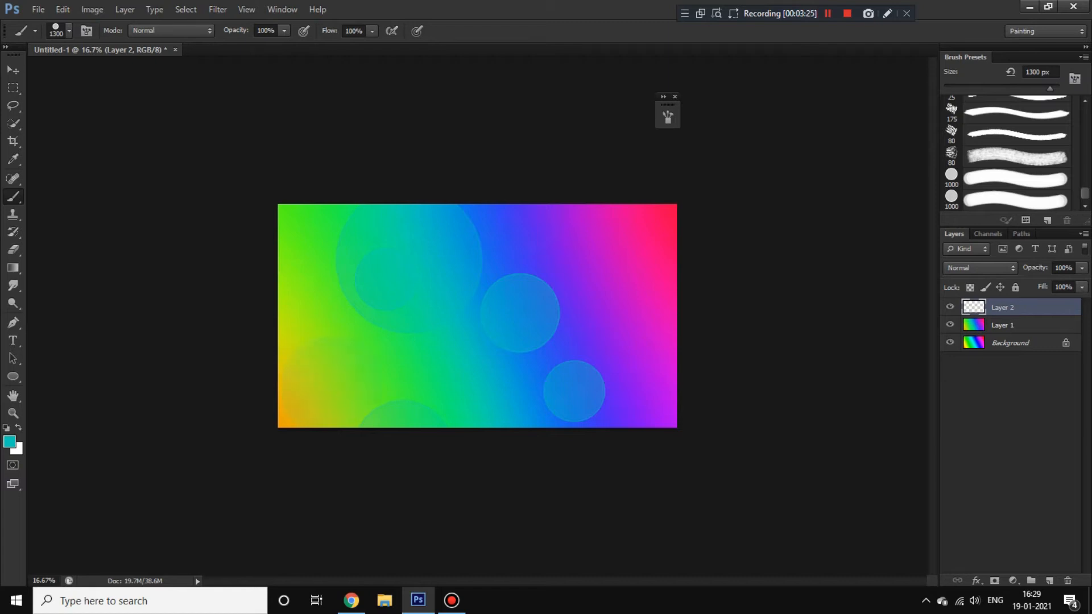
pyautogui.click(370, 341)
pyautogui.press('Delete')
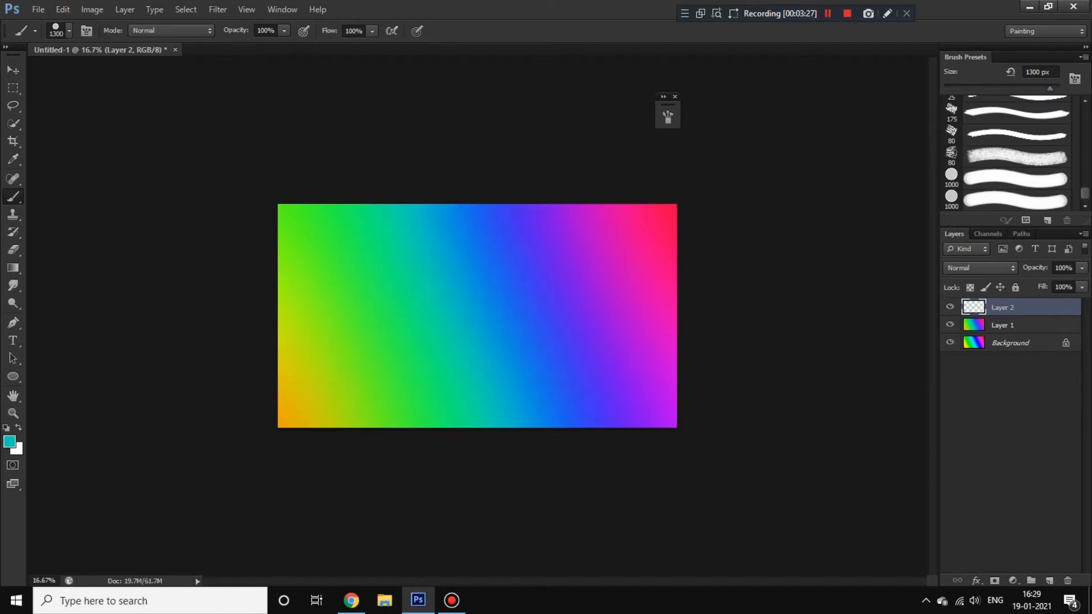
# - Reduce the brush to 900 px, sample blue from the gradient, and scatter blue bubbles from the lower middle to the upper right of the canvas
pyautogui.keyDown('alt'); pyautogui.click(502, 318); pyautogui.keyUp('alt')
pyautogui.press('[')
pyautogui.press('[')
pyautogui.press('[')
pyautogui.moveTo(527, 327)
pyautogui.mouseDown()
pyautogui.moveTo(534, 310)
pyautogui.moveTo(512, 279)
pyautogui.mouseUp()
pyautogui.click(280, 302)
pyautogui.moveTo(426, 384)
pyautogui.mouseDown()
pyautogui.moveTo(423, 424)
pyautogui.moveTo(671, 250)
pyautogui.mouseUp()
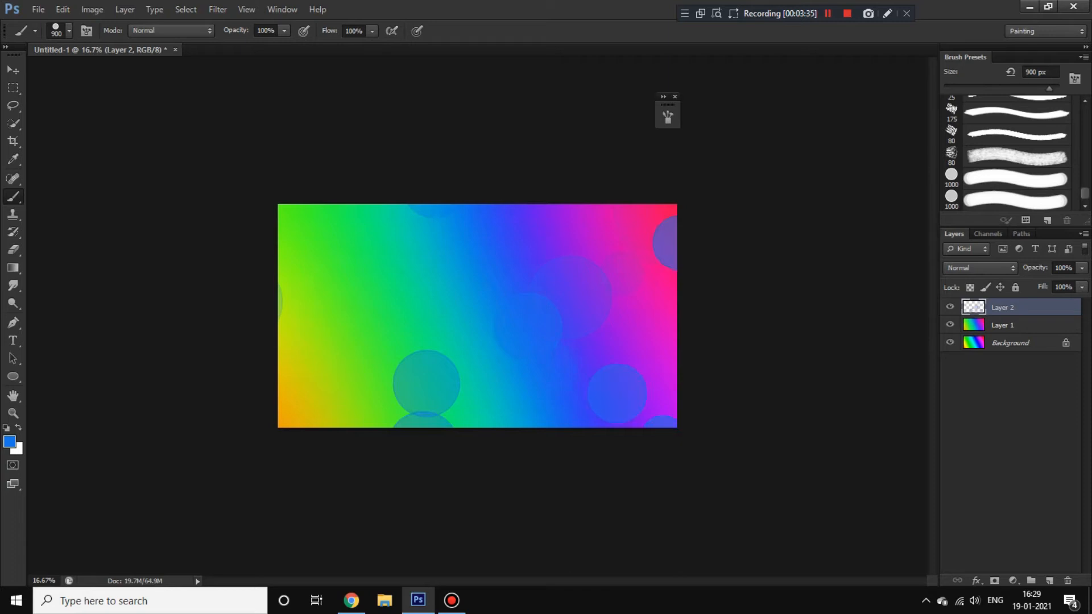
# - Sample hot pink from the gradient's right edge and paint pink bubbles around the middle and lower right of the canvas
pyautogui.keyDown('alt'); pyautogui.click(672, 275); pyautogui.keyUp('alt')
pyautogui.click(612, 305)
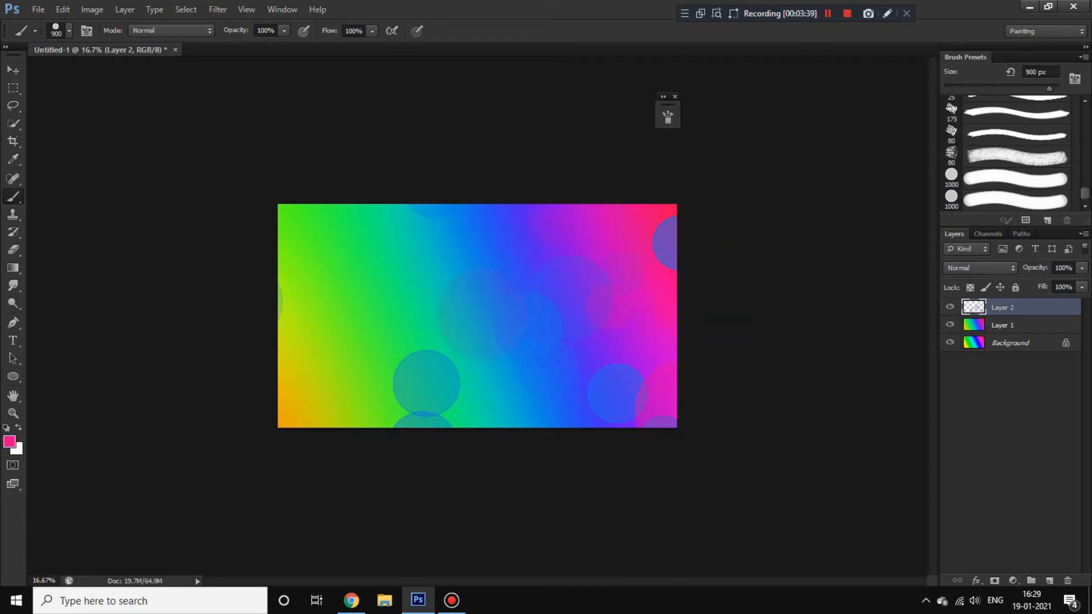
pyautogui.click(439, 311)
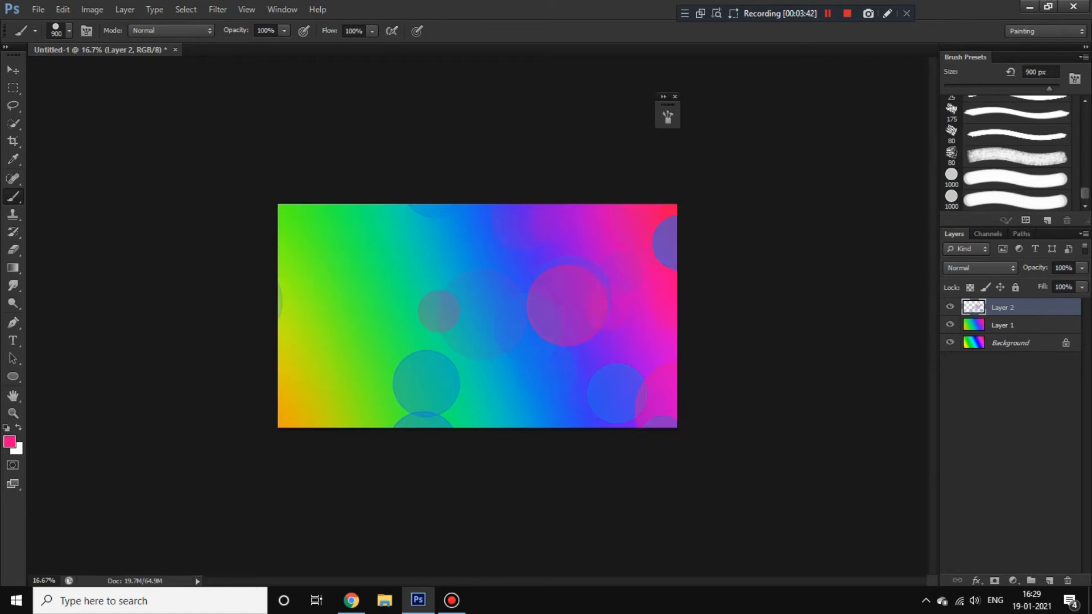
# - Sample yellow-green and green from the gradient and add bubbles on the canvas's left half, undoing the large one at the upper edge
pyautogui.keyDown('alt'); pyautogui.click(296, 334); pyautogui.keyUp('alt')
pyautogui.click(516, 228)
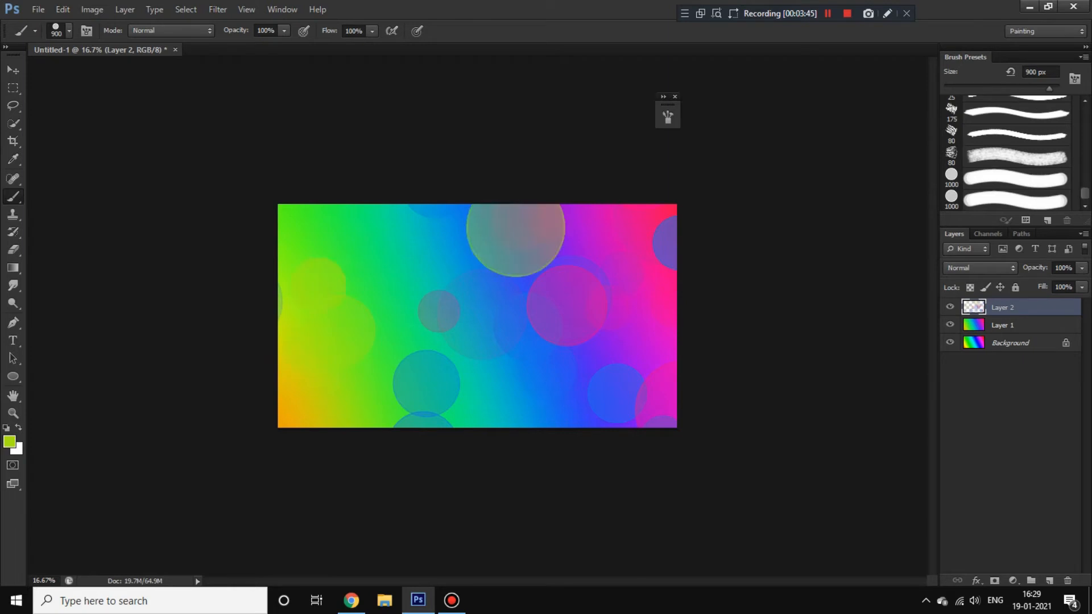
pyautogui.hotkey('ctrl', 'z')
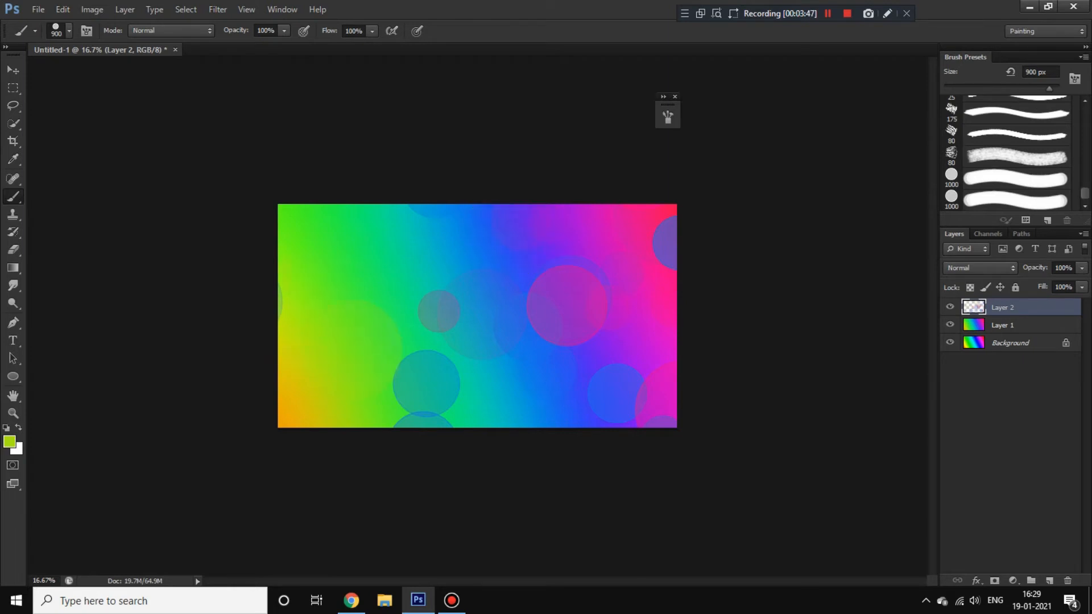
pyautogui.keyDown('alt'); pyautogui.click(381, 403); pyautogui.keyUp('alt')
pyautogui.click(433, 429)
# - Sample emerald green from the gradient and stamp bubbles at the left, centre right, upper edge and lower-left corner of the canvas
pyautogui.keyDown('alt'); pyautogui.click(388, 292); pyautogui.keyUp('alt')
pyautogui.click(311, 345)
pyautogui.click(549, 278)
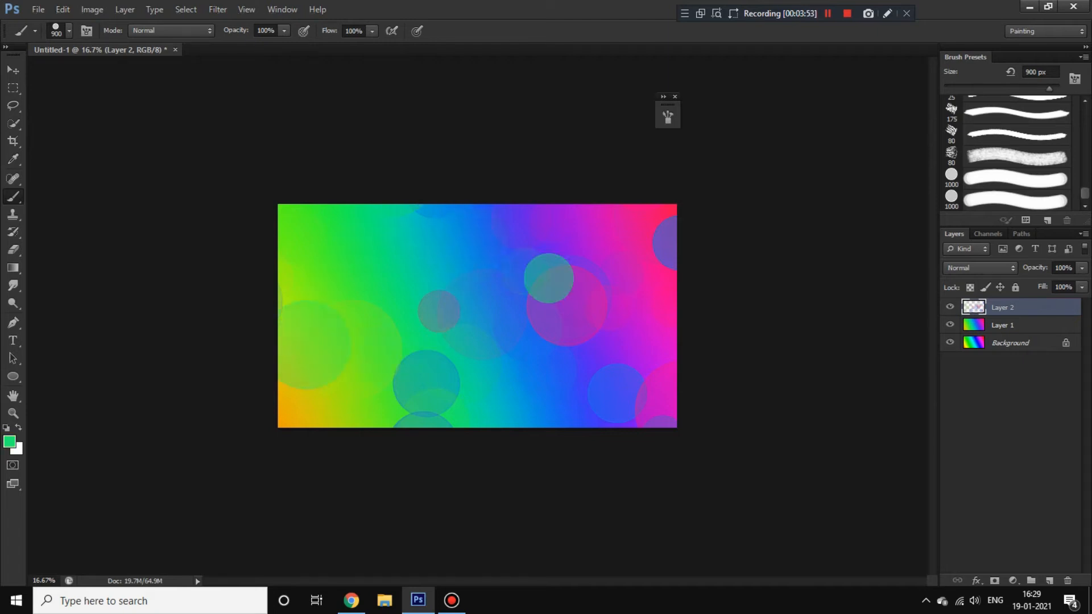
pyautogui.click(440, 204)
pyautogui.click(300, 409)
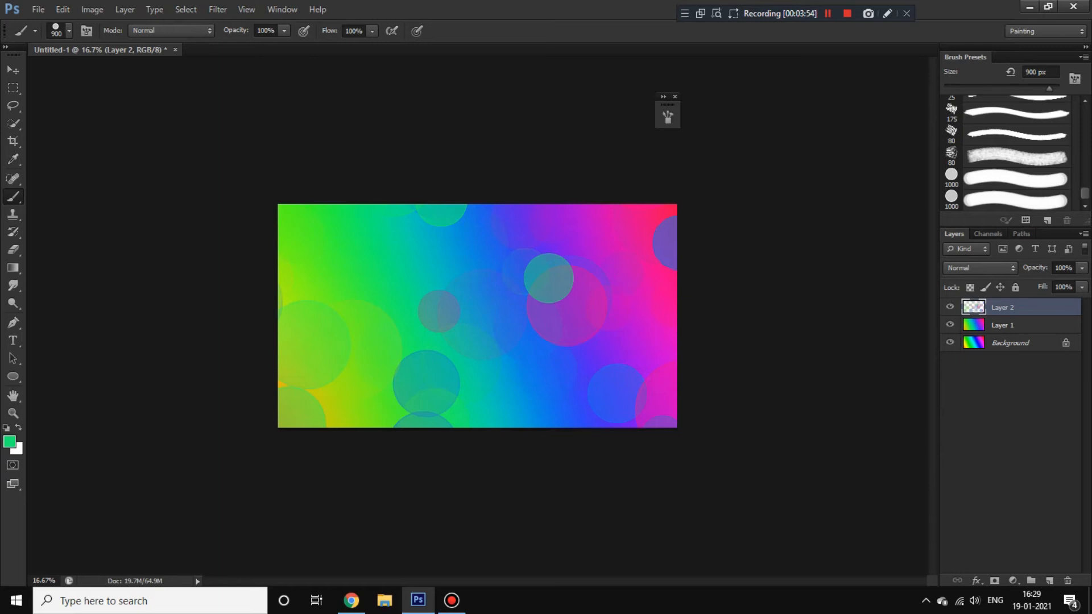
# - Set the foreground colour to bright yellow
pyautogui.click(10, 442)
pyautogui.moveTo(803, 170); pyautogui.dragTo(880, 111)
pyautogui.click(895, 262)
pyautogui.click(896, 256)
pyautogui.click(1030, 104)
# - Paint yellow bubbles along the canvas's left side and upper-left edge, undoing the misplaced one in the lower-right corner
pyautogui.click(492, 204)
pyautogui.hotkey('ctrl', 'z')
pyautogui.click(669, 427)
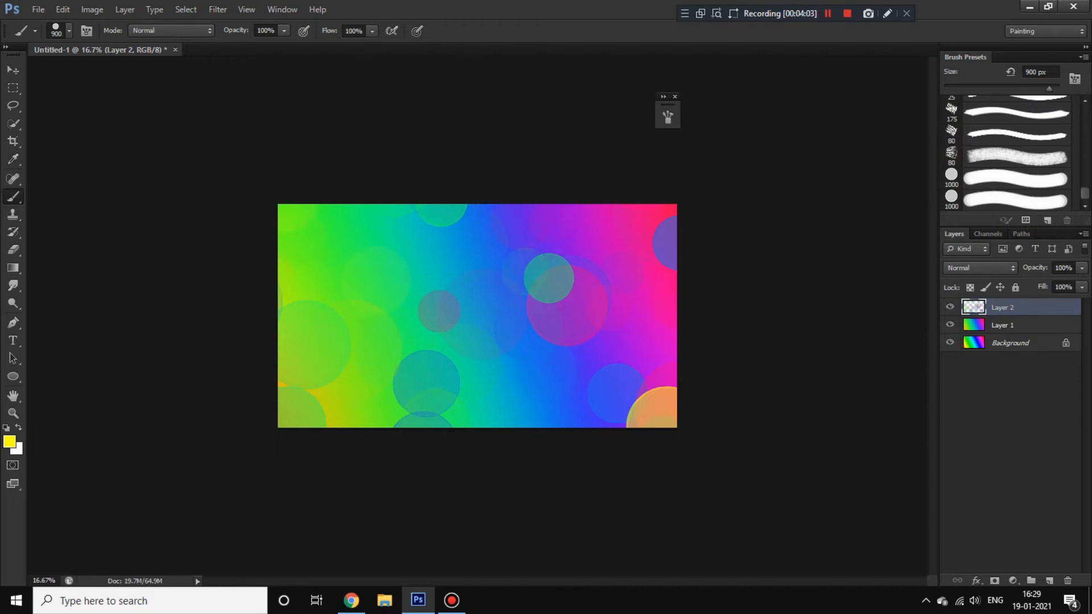
pyautogui.hotkey('ctrl', 'z')
pyautogui.click(272, 270)
pyautogui.click(308, 274)
pyautogui.click(292, 339)
pyautogui.click(356, 211)
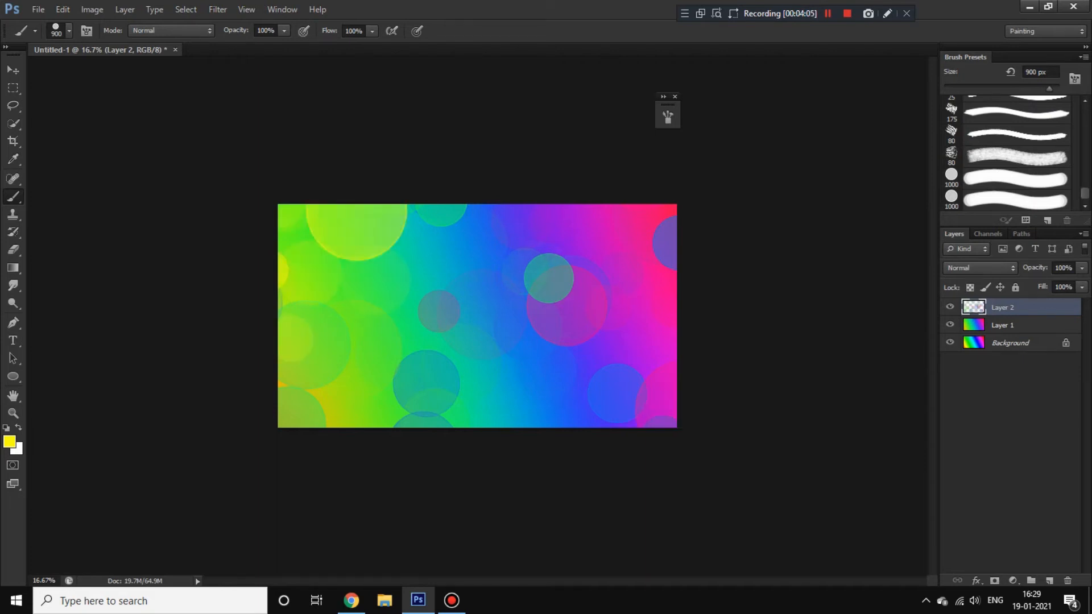
# - Add more yellow bubbles in the canvas's left half and one in the middle, undoing the one at the lower left
pyautogui.click(343, 239)
pyautogui.hotkey('ctrl', 'z')
pyautogui.click(374, 393)
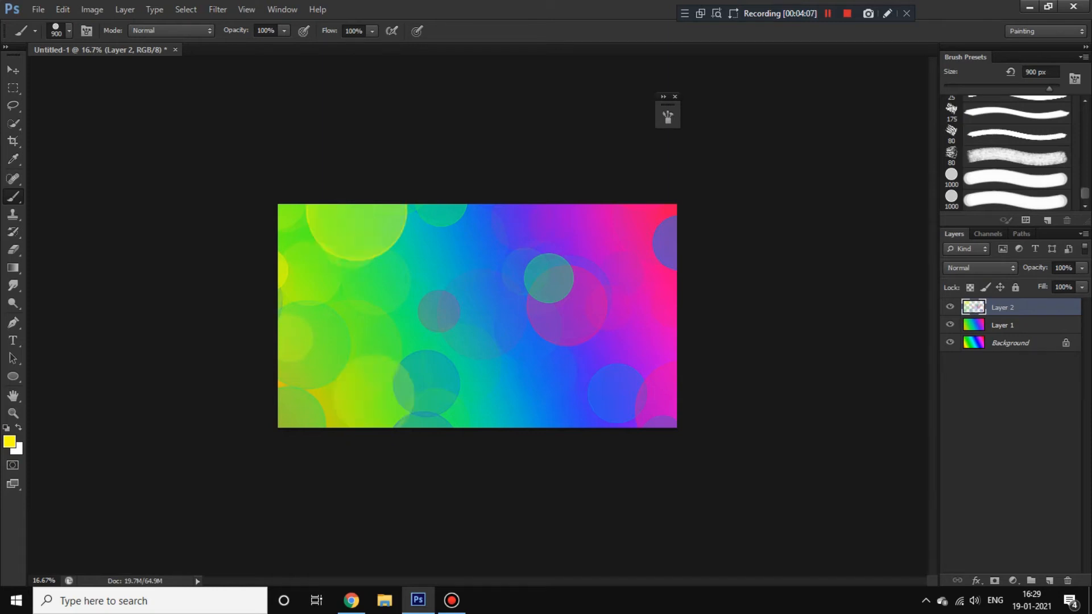
pyautogui.hotkey('ctrl', 'z')
pyautogui.click(370, 276)
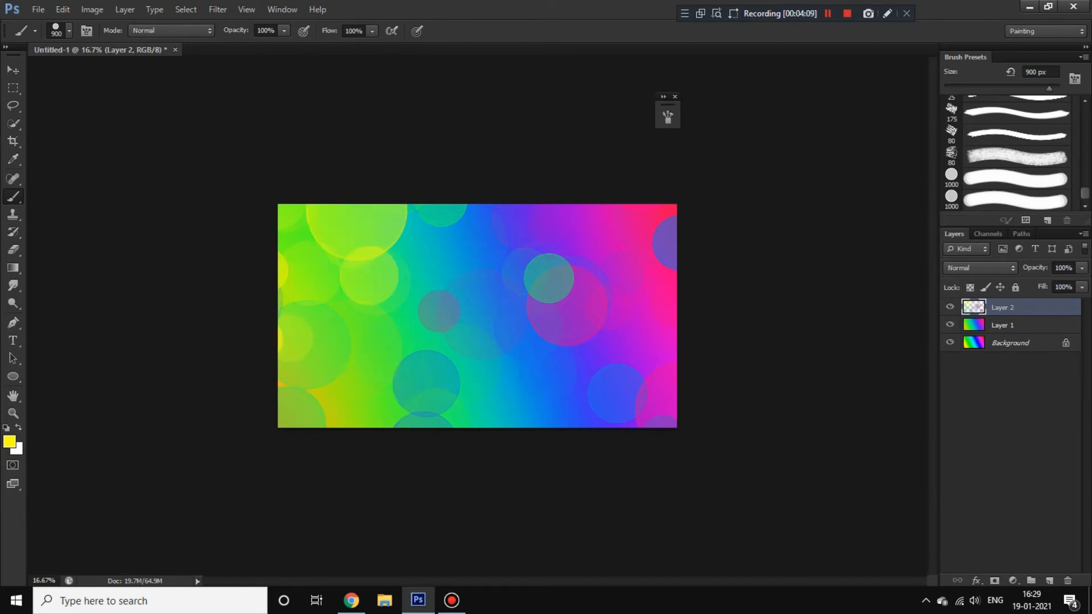
pyautogui.click(355, 324)
pyautogui.click(486, 319)
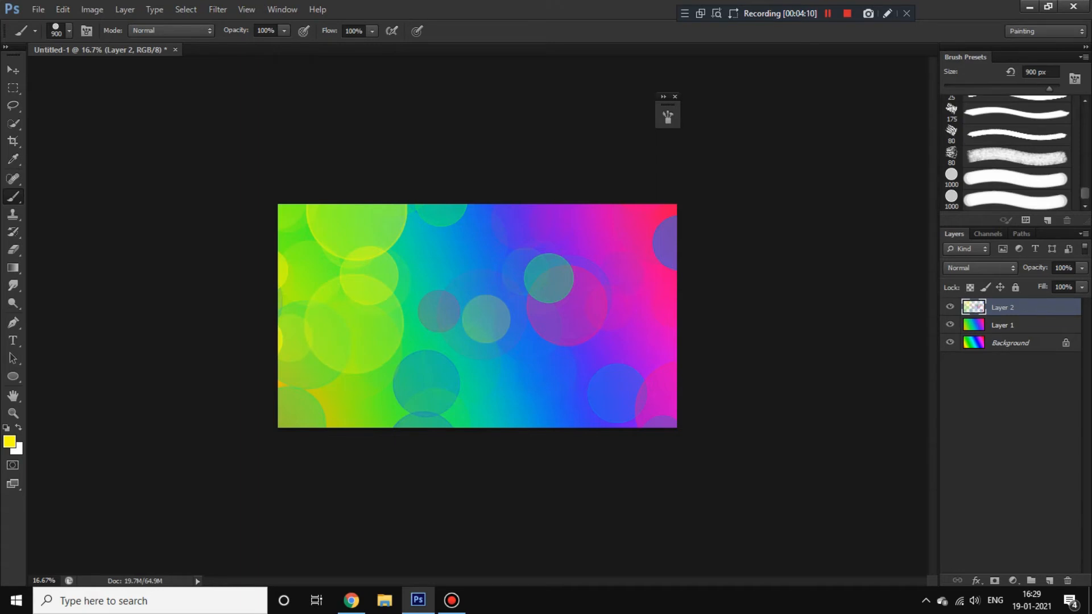
# - Compare the image with and without Layer 2, and soften its bubbles with an 18.2-pixel Gaussian Blur
pyautogui.click(949, 307)
pyautogui.click(949, 307)
pyautogui.click(949, 307)
pyautogui.click(949, 307)
pyautogui.click(217, 9)
pyautogui.moveTo(227, 146)
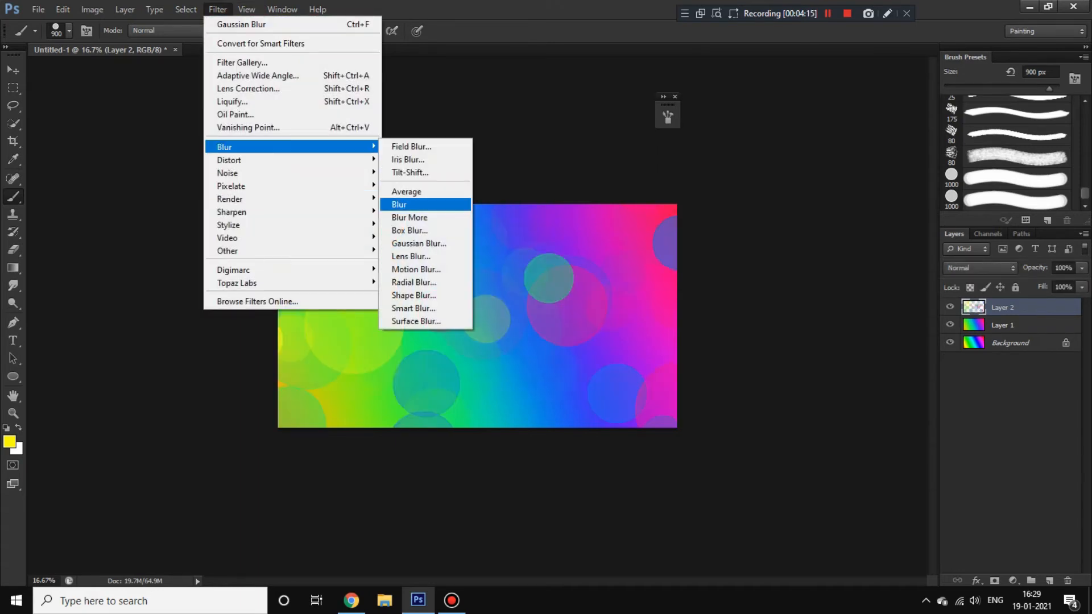
pyautogui.click(419, 243)
pyautogui.write('18.2')
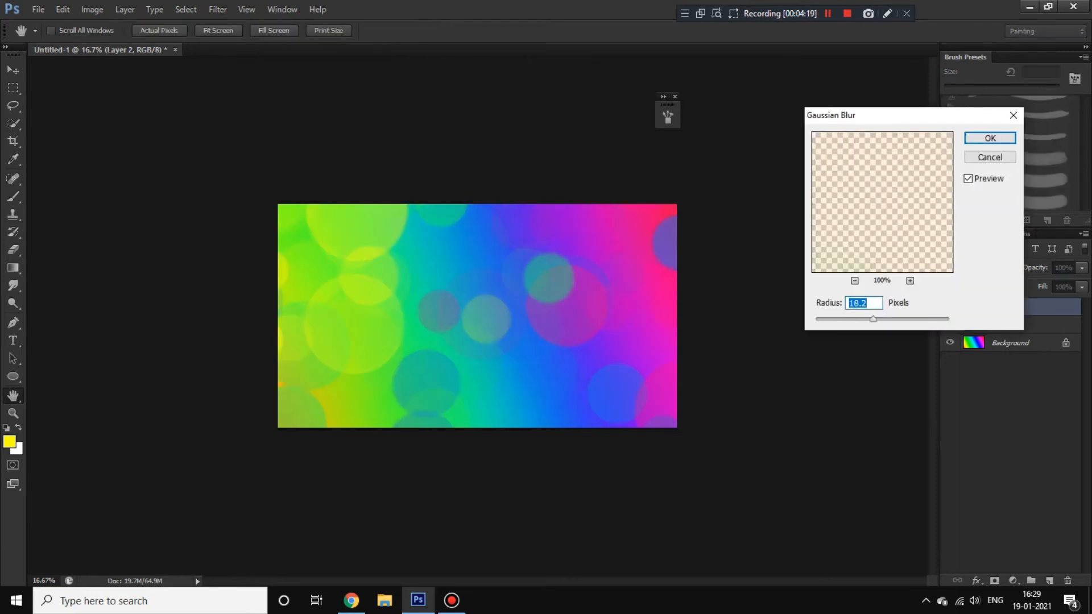
pyautogui.press('Return')
# - Add an empty layer above the blurred bubbles and try strokes in magenta sampled from the lower right, undoing them
pyautogui.press('b')
pyautogui.click(1048, 580)
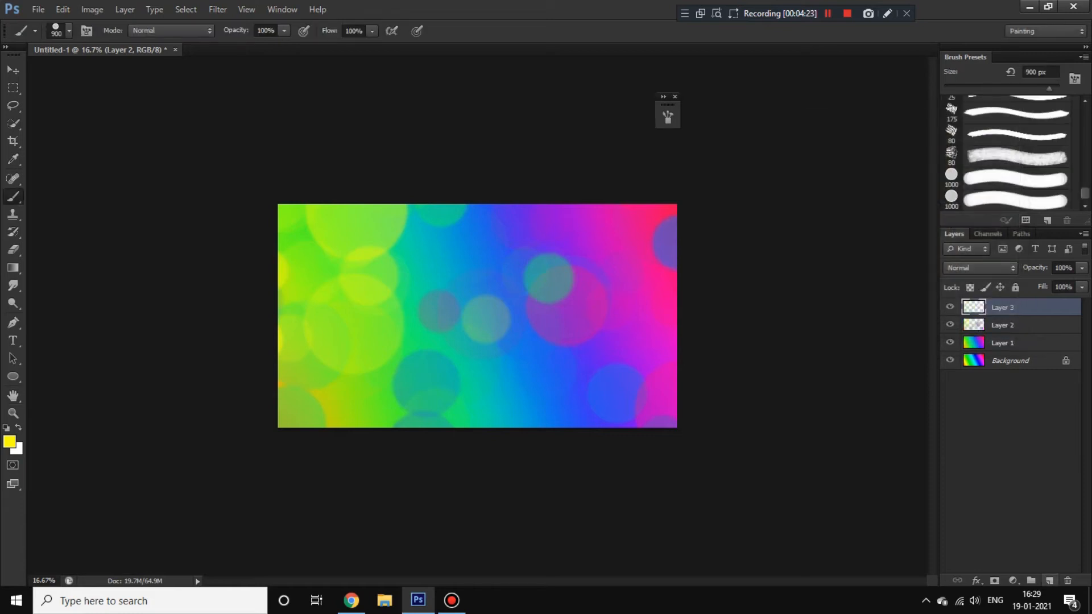
pyautogui.keyDown('alt'); pyautogui.click(654, 386); pyautogui.keyUp('alt')
pyautogui.moveTo(487, 375)
pyautogui.mouseDown()
pyautogui.moveTo(495, 398)
pyautogui.moveTo(459, 375)
pyautogui.mouseUp()
pyautogui.hotkey('ctrl', 'z')
pyautogui.moveTo(600, 372); pyautogui.dragTo(586, 399)
pyautogui.hotkey('ctrl', 'z')
# - Choose a bright turquoise foreground colour and paint small sharp bubbles across the canvas's middle with the 400 px brush
pyautogui.keyDown('alt'); pyautogui.click(464, 385); pyautogui.keyUp('alt')
pyautogui.click(9, 441)
pyautogui.click(879, 114)
pyautogui.click(1025, 106)
pyautogui.click(386, 305)
pyautogui.click(529, 316)
pyautogui.click(440, 354)
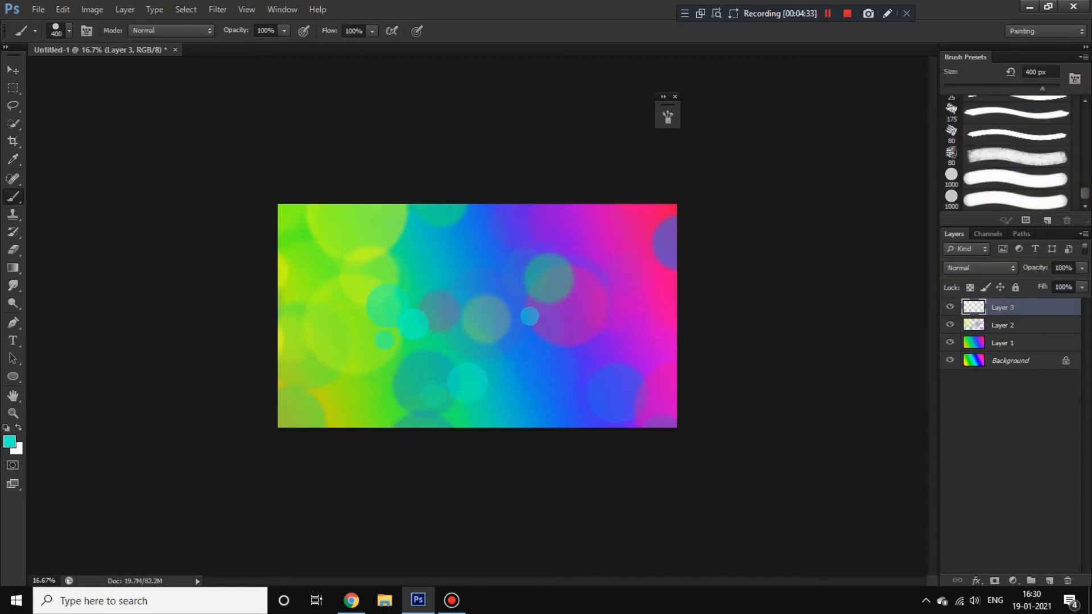
# - Add more turquoise bubbles through the centre and right half of the canvas, undoing the unwanted strokes
pyautogui.click(422, 350)
pyautogui.hotkey('ctrl', 'z')
pyautogui.click(477, 367)
pyautogui.hotkey('ctrl', 'z')
pyautogui.click(537, 369)
pyautogui.click(552, 373)
pyautogui.hotkey('ctrl', 'z')
pyautogui.click(554, 324)
pyautogui.hotkey('ctrl', 'z')
pyautogui.moveTo(520, 380); pyautogui.dragTo(614, 372)
pyautogui.hotkey('ctrl', 'z')
pyautogui.moveTo(551, 358); pyautogui.dragTo(636, 344)
pyautogui.hotkey('ctrl', 'z')
pyautogui.click(564, 385)
pyautogui.hotkey('ctrl', 'z')
pyautogui.click(568, 347)
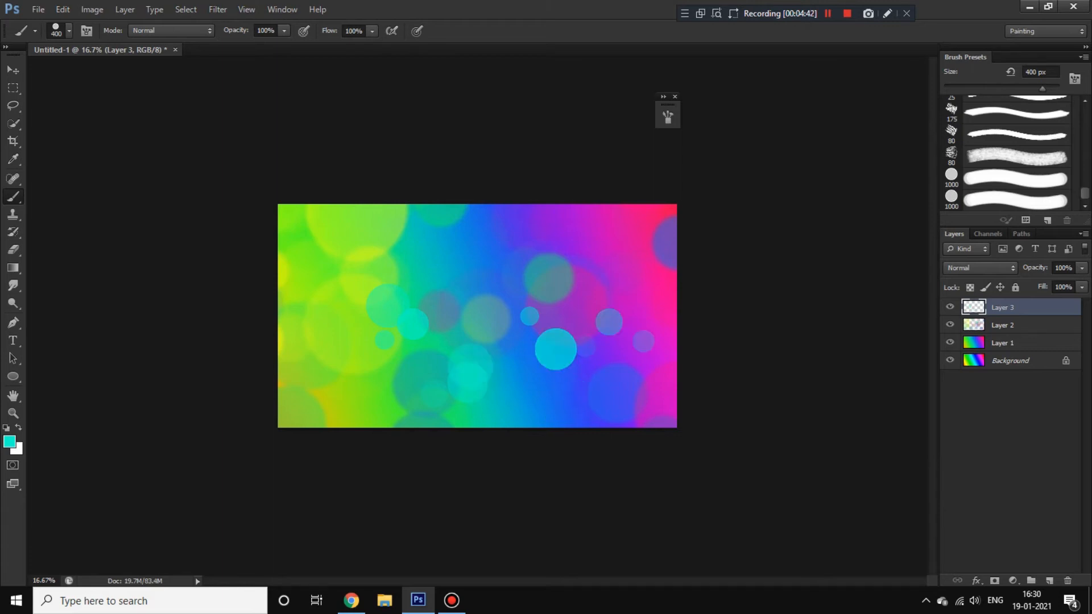
# - Sample pink from the gradient's upper right and place a few small pink bubbles around the middle, undoing unwanted strokes
pyautogui.keyDown('alt'); pyautogui.click(628, 256); pyautogui.keyUp('alt')
pyautogui.moveTo(427, 258); pyautogui.dragTo(521, 270)
pyautogui.hotkey('ctrl', 'z')
pyautogui.click(494, 242)
pyautogui.hotkey('ctrl', 'z')
pyautogui.moveTo(489, 307); pyautogui.dragTo(483, 329)
# - Sample light green from the large upper-left bubble and paint small green bubbles around the upper middle, undoing misplaced ones
pyautogui.keyDown('alt'); pyautogui.click(369, 227); pyautogui.keyUp('alt')
pyautogui.moveTo(464, 261)
pyautogui.mouseDown()
pyautogui.moveTo(529, 245)
pyautogui.moveTo(486, 265)
pyautogui.mouseUp()
pyautogui.hotkey('ctrl', 'z')
pyautogui.click(473, 287)
pyautogui.hotkey('ctrl', 'z')
pyautogui.hotkey('ctrl', 'z')
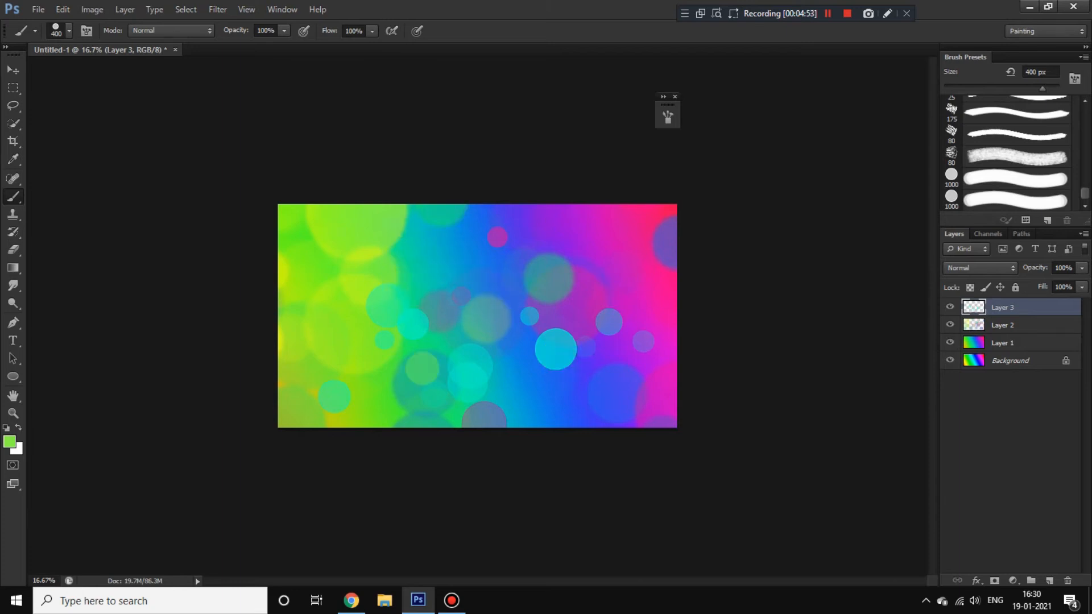
pyautogui.click(435, 316)
pyautogui.click(454, 247)
pyautogui.click(392, 253)
pyautogui.click(475, 260)
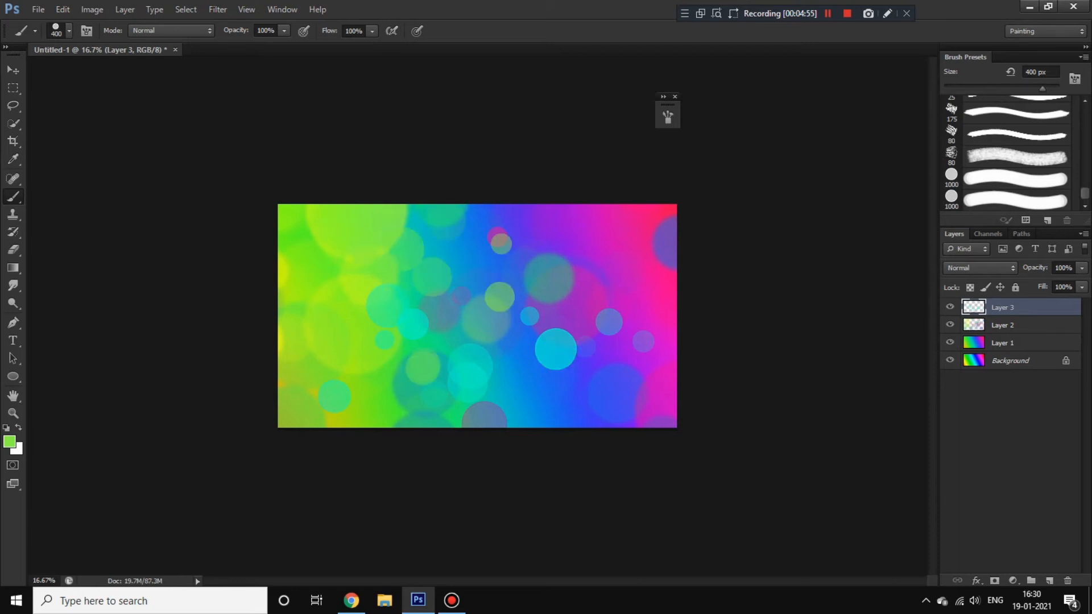
# - Scatter more light green bubbles over the right half and lower edge of the canvas, undoing the unwanted strokes
pyautogui.click(625, 319)
pyautogui.moveTo(626, 318); pyautogui.dragTo(554, 364)
pyautogui.hotkey('ctrl', 'z')
pyautogui.click(570, 392)
pyautogui.hotkey('ctrl', 'z')
pyautogui.click(672, 415)
pyautogui.click(660, 432)
pyautogui.hotkey('ctrl', 'z')
pyautogui.click(669, 331)
pyautogui.moveTo(595, 391)
pyautogui.mouseDown()
pyautogui.moveTo(650, 371)
pyautogui.moveTo(572, 417)
pyautogui.mouseUp()
pyautogui.hotkey('ctrl', 'z')
pyautogui.click(562, 328)
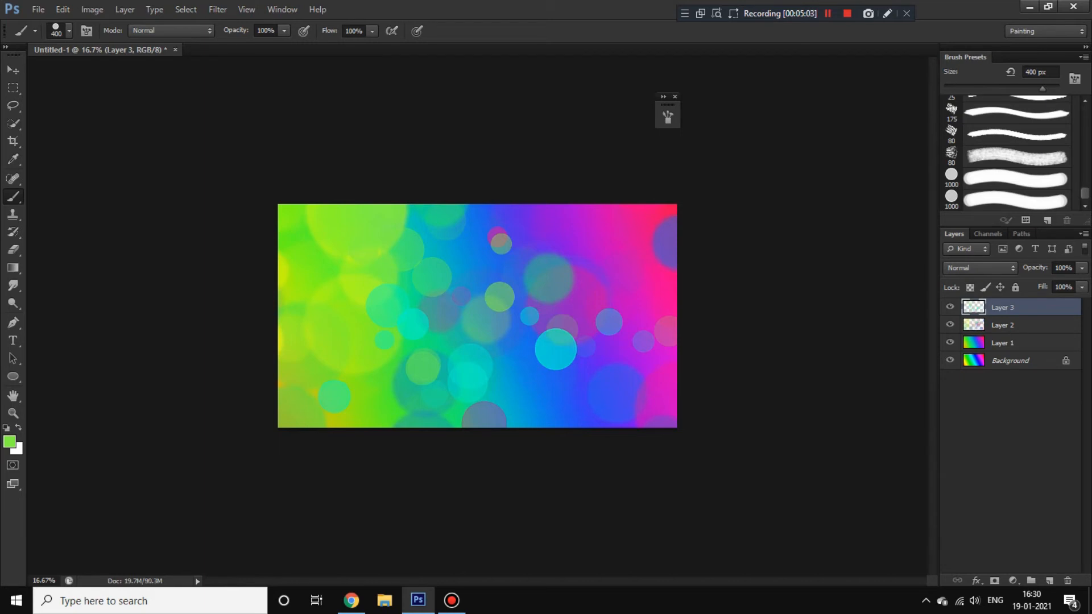
pyautogui.moveTo(650, 318); pyautogui.dragTo(493, 425)
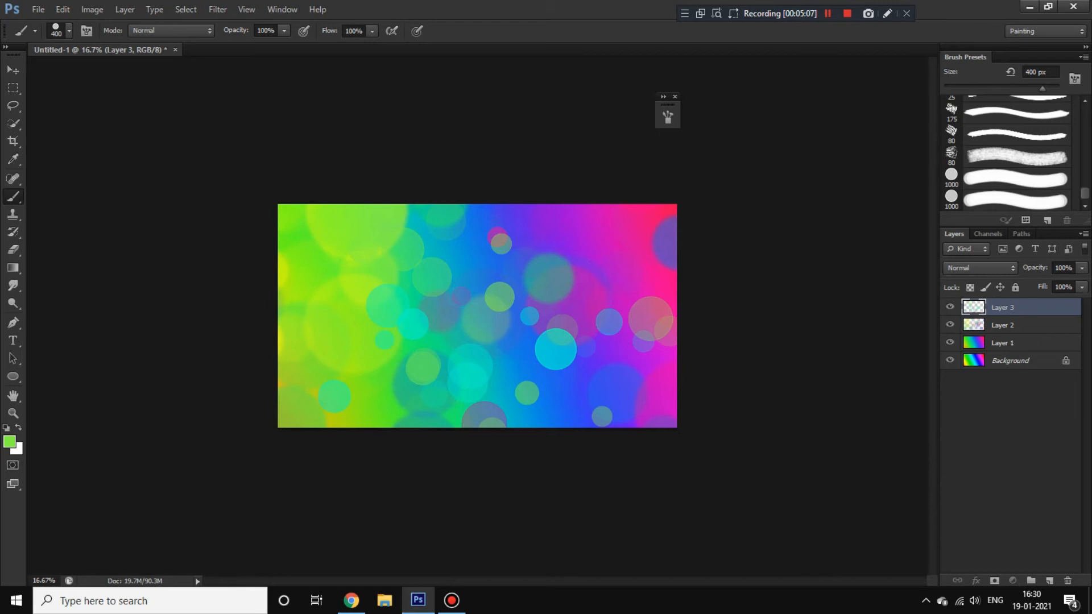
# - Apply a Gaussian Blur with an 18.2-pixel radius to the bubbles on Layer 2
pyautogui.click(1003, 325)
pyautogui.click(218, 9)
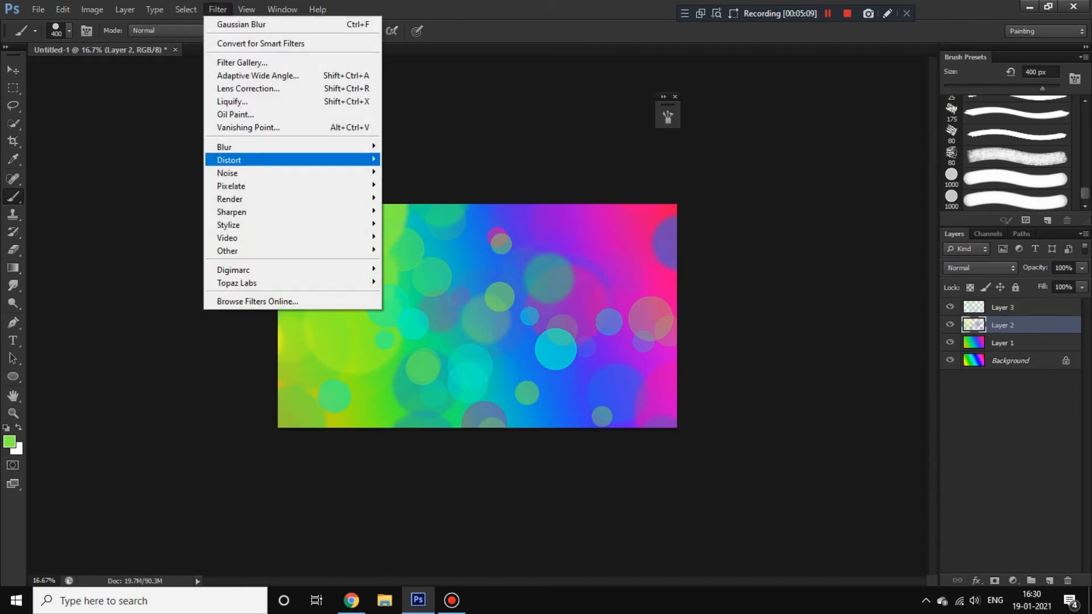
pyautogui.moveTo(238, 147)
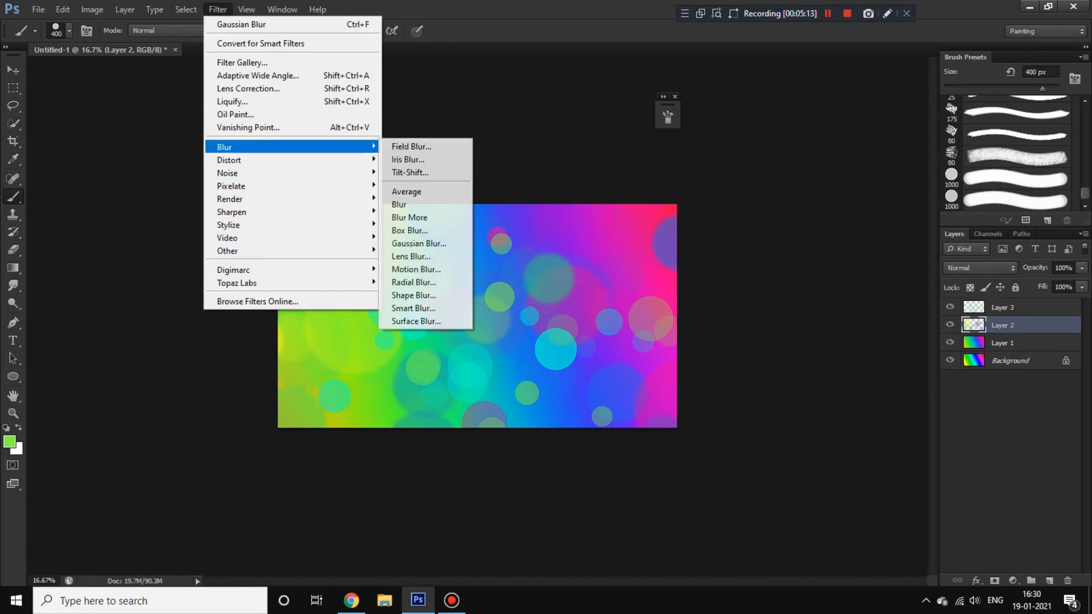
pyautogui.click(418, 243)
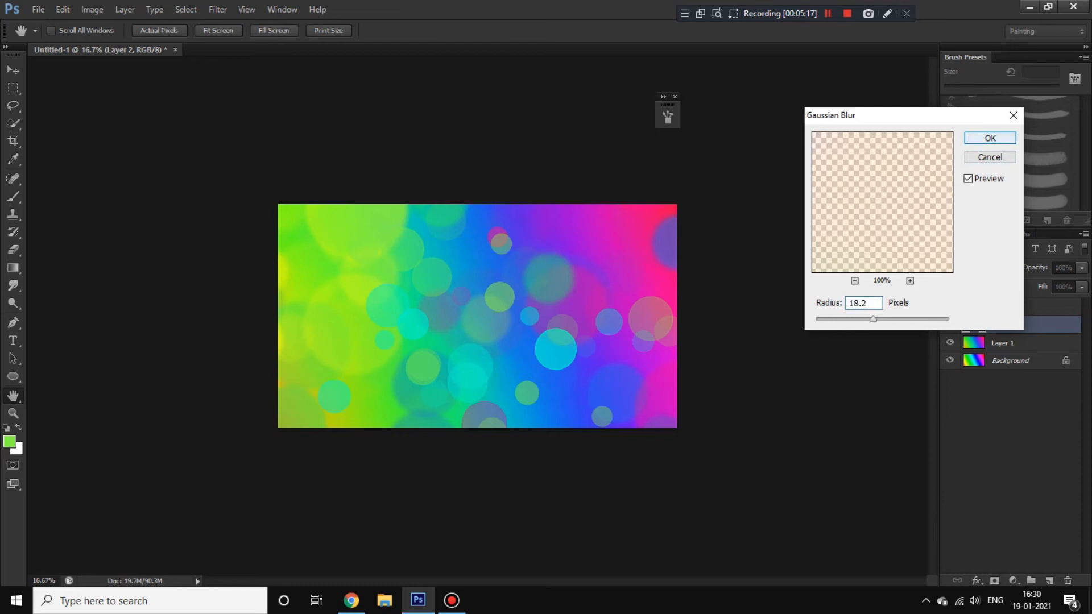
pyautogui.click(990, 138)
# - Try several blend modes on Layer 3, including Exclusion and Darker Color, and set it to Lighten
pyautogui.click(1003, 307)
pyautogui.click(981, 268)
pyautogui.click(958, 386)
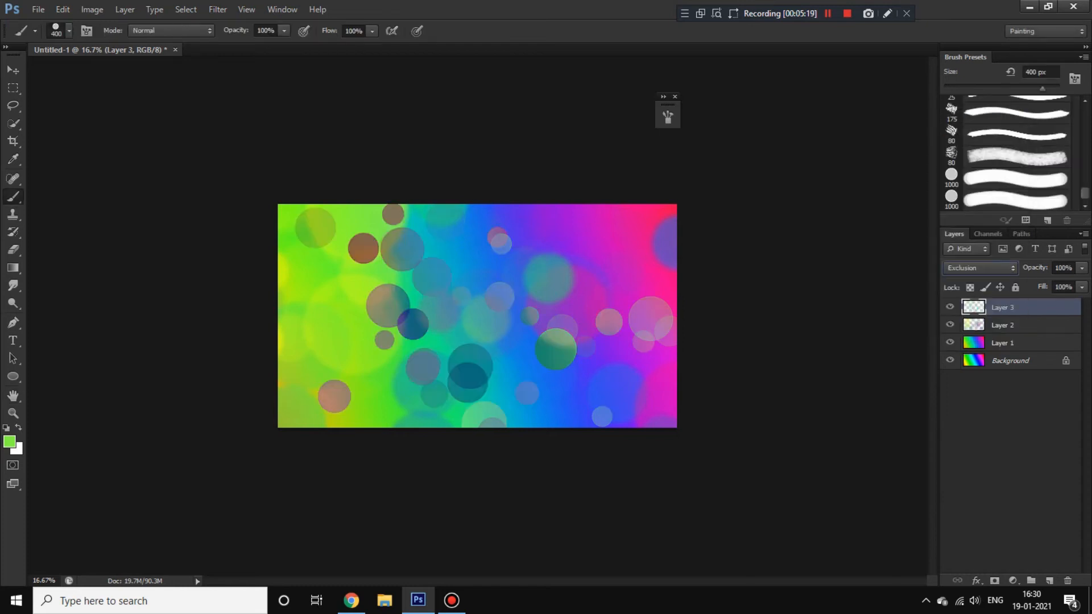
pyautogui.click(979, 268)
pyautogui.click(966, 50)
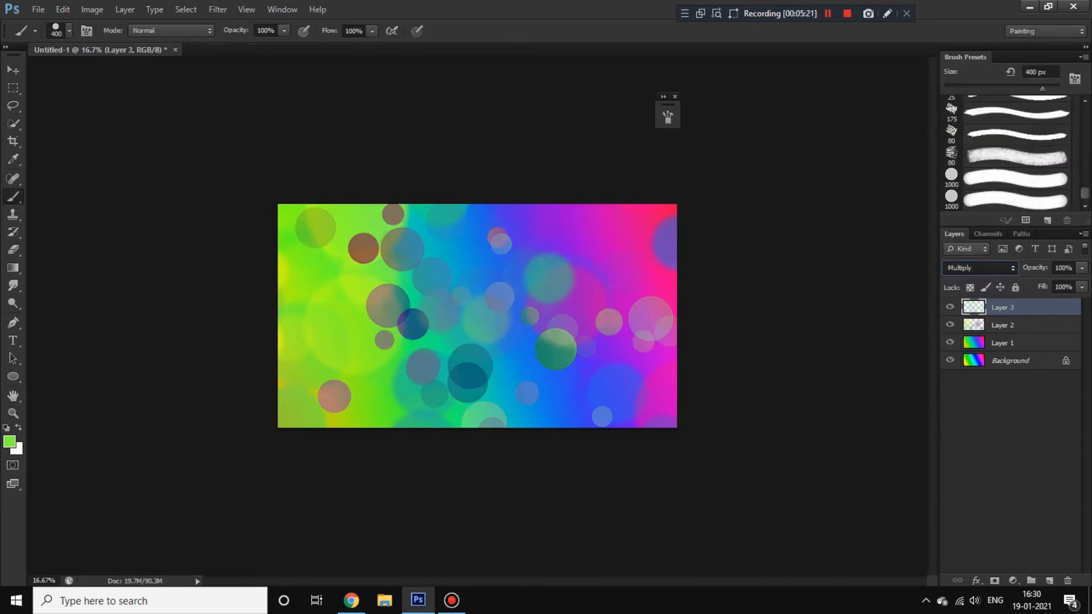
pyautogui.press('Down')
pyautogui.press('Down')
pyautogui.press('Down')
pyautogui.press('Down')
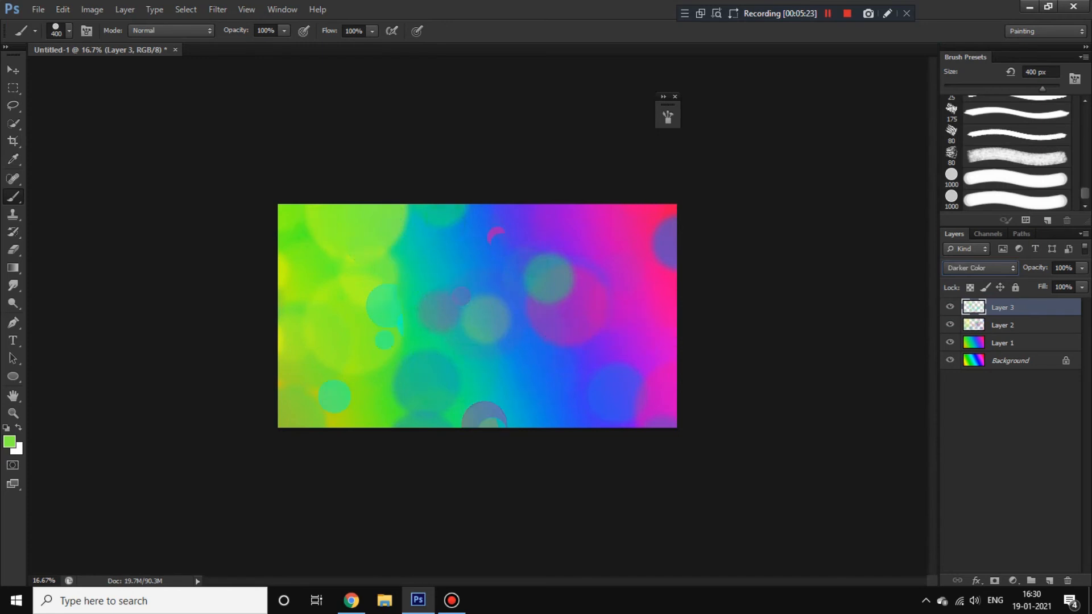
pyautogui.press('Down')
pyautogui.press('Up')
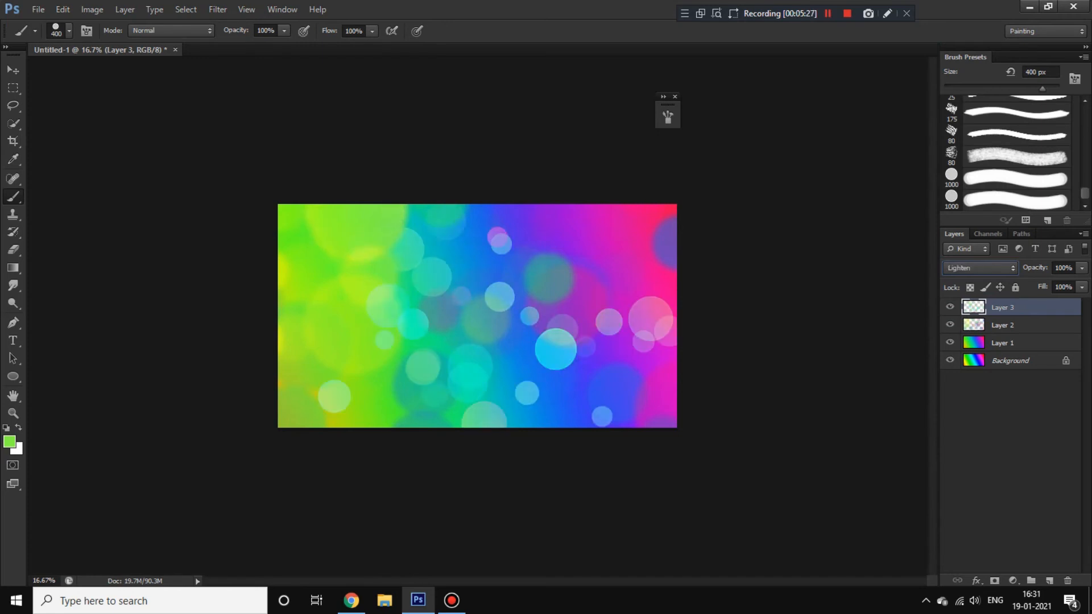
# - Create a new layer above Layer 3 for the next set of bubbles
pyautogui.hotkey('ctrl', '+')
pyautogui.hotkey('ctrl', '+')
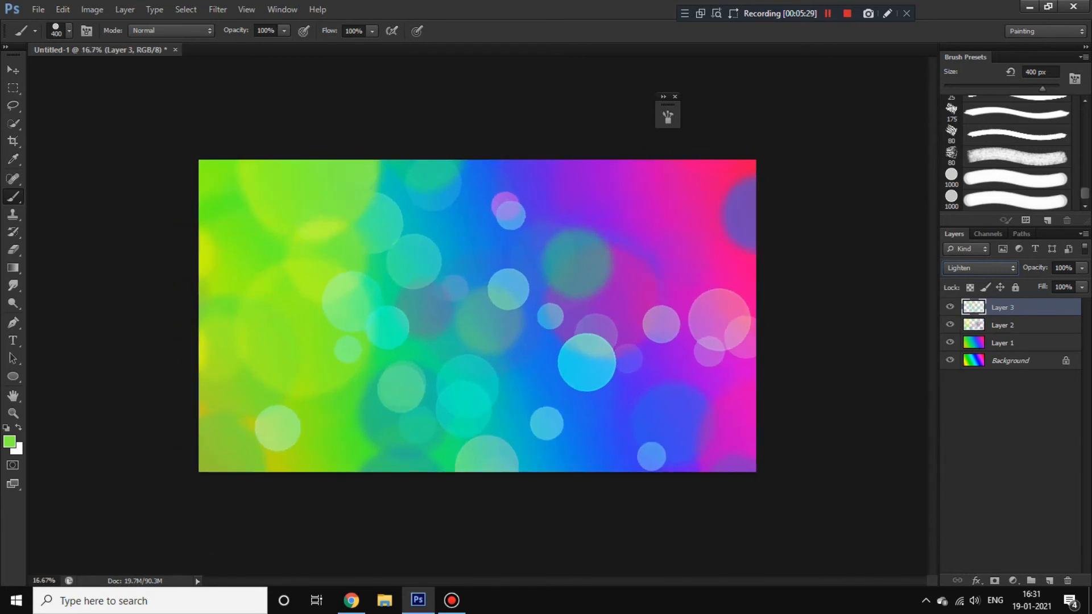
pyautogui.hotkey('ctrl', '+')
pyautogui.hotkey('ctrl', '+')
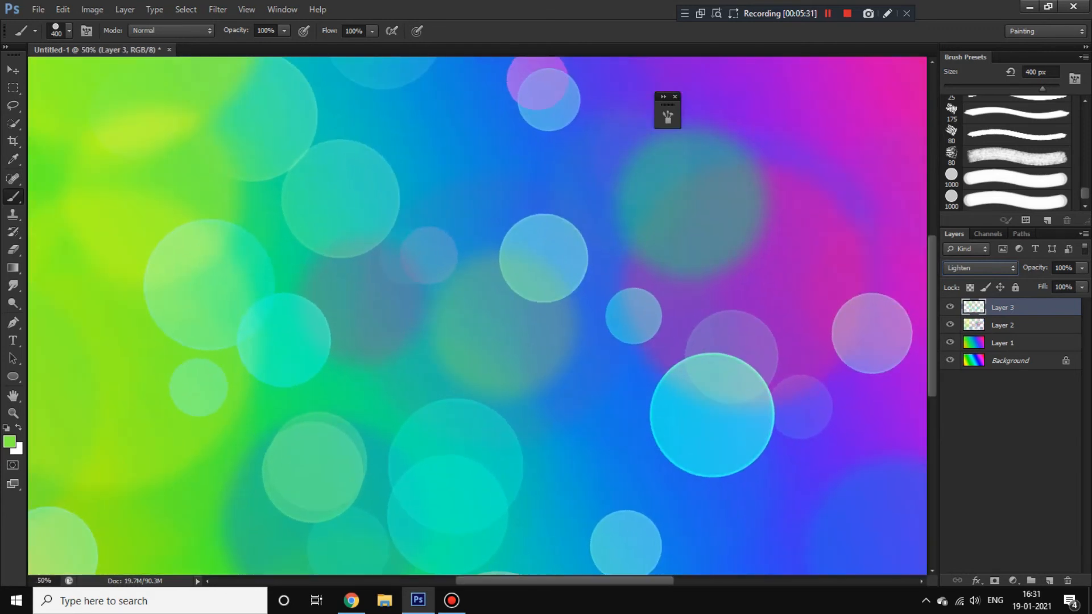
pyautogui.hotkey('ctrl', '-')
pyautogui.hotkey('ctrl', '-')
pyautogui.hotkey('ctrl', '-')
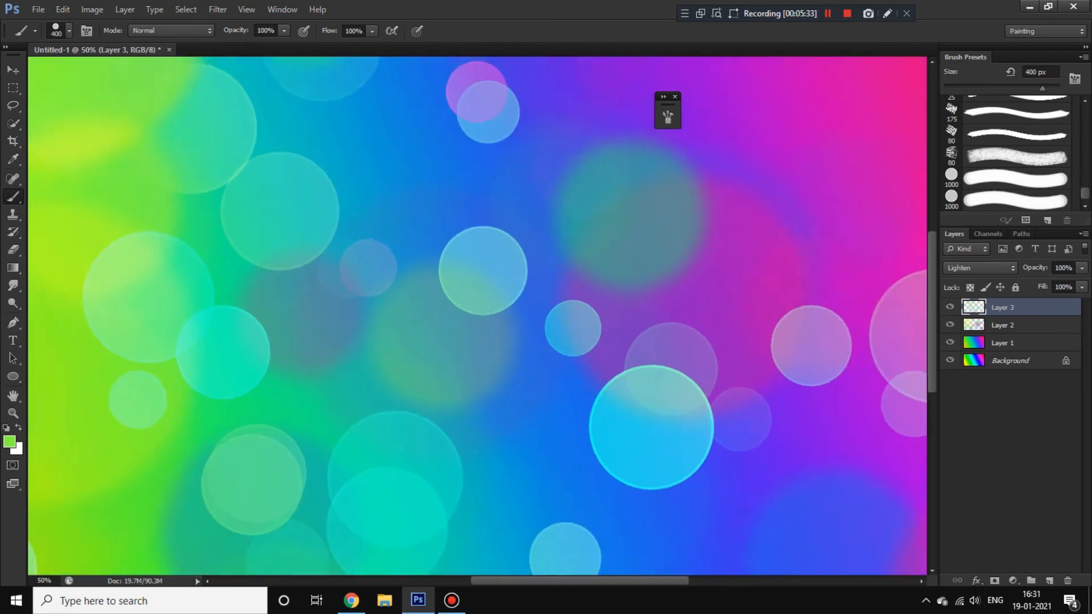
pyautogui.click(1049, 580)
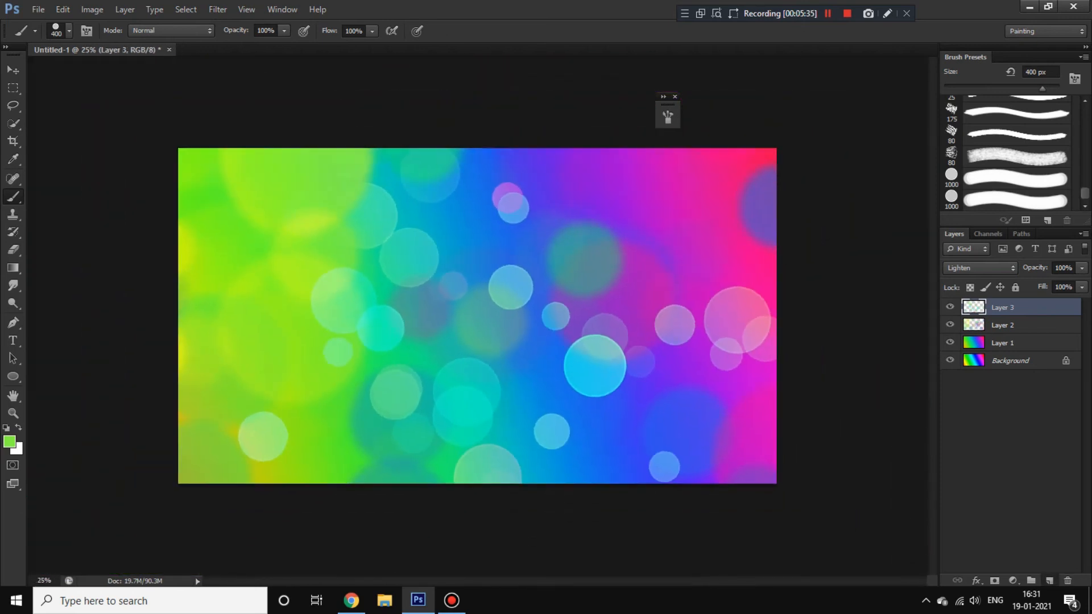
pyautogui.click(623, 238)
pyautogui.click(681, 395)
pyautogui.click(427, 386)
pyautogui.click(462, 363)
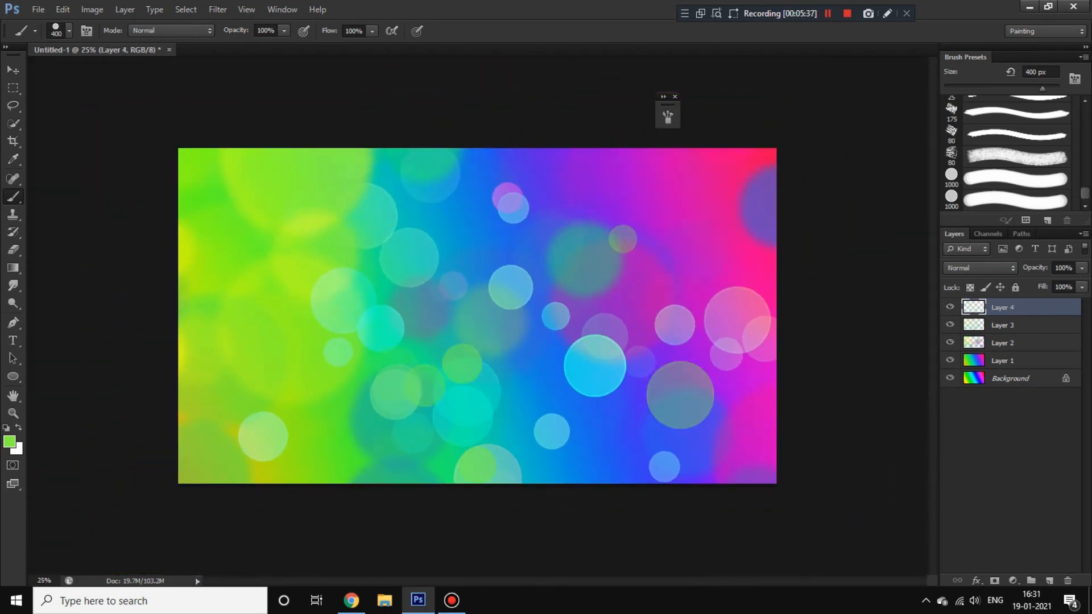
pyautogui.hotkey('ctrl', 'alt', 'z')
pyautogui.hotkey('ctrl', 'alt', 'z')
pyautogui.hotkey('ctrl', 'alt', 'z')
pyautogui.hotkey('ctrl', 'alt', 'z')
pyautogui.hotkey('ctrl', 'alt', 'z')
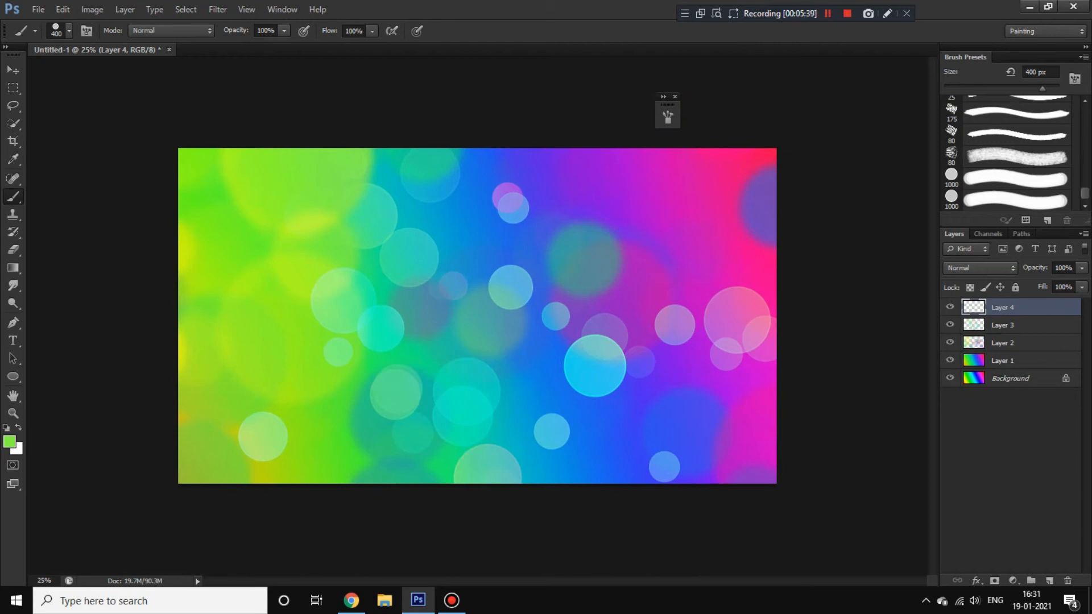
pyautogui.click(594, 184)
pyautogui.click(377, 414)
pyautogui.hotkey('ctrl', 'alt', 'z')
pyautogui.hotkey('ctrl', 'alt', 'z')
pyautogui.click(645, 276)
pyautogui.click(537, 330)
pyautogui.click(732, 217)
pyautogui.hotkey('ctrl', 'alt', 'z')
pyautogui.hotkey('ctrl', 'alt', 'z')
pyautogui.hotkey('ctrl', 'alt', 'z')
# - Sample violet from the gradient's upper middle and place a few violet bubbles around the lower middle, undoing the unwanted strokes
pyautogui.keyDown('alt'); pyautogui.click(534, 178); pyautogui.keyUp('alt')
pyautogui.click(360, 168)
pyautogui.click(348, 215)
pyautogui.click(282, 215)
pyautogui.click(377, 284)
pyautogui.click(239, 274)
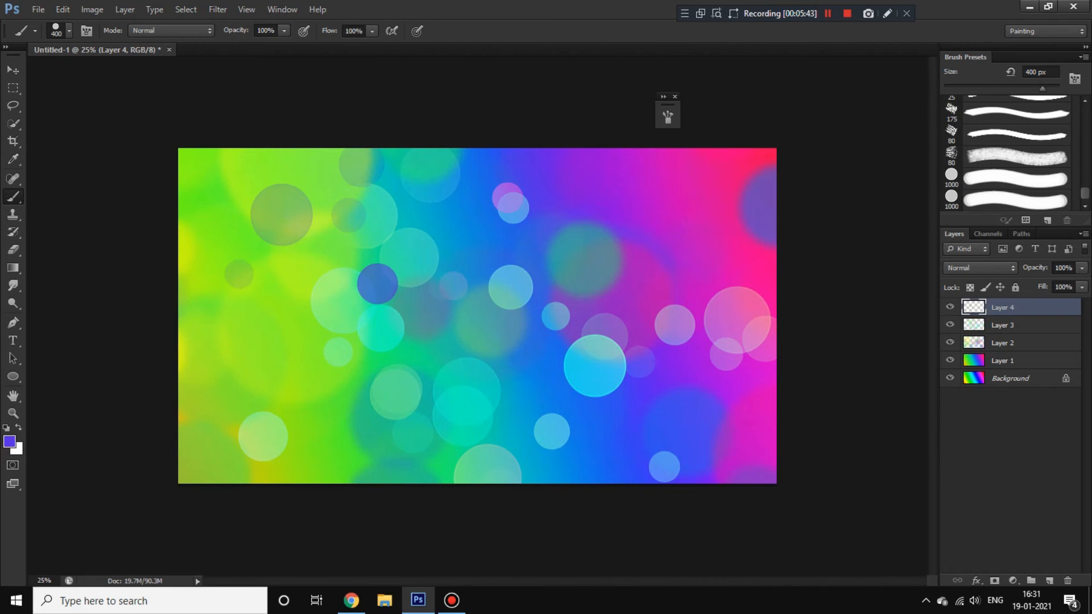
pyautogui.hotkey('ctrl', 'z')
pyautogui.moveTo(529, 245); pyautogui.dragTo(278, 415)
pyautogui.hotkey('ctrl', 'z')
pyautogui.moveTo(508, 324); pyautogui.dragTo(245, 341)
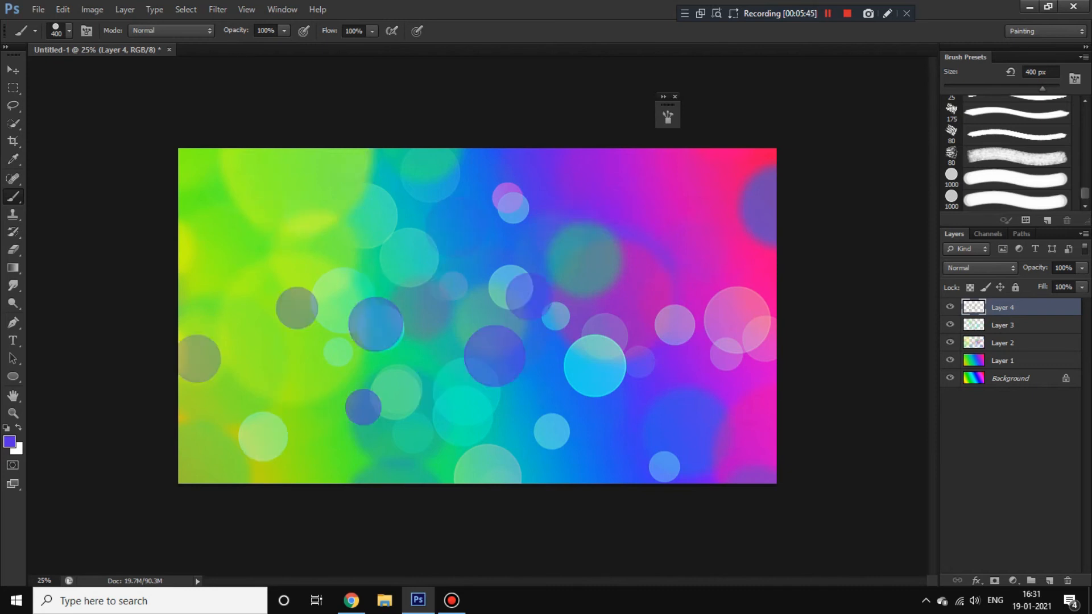
pyautogui.hotkey('ctrl', 'z')
pyautogui.moveTo(466, 418)
pyautogui.mouseDown()
pyautogui.moveTo(462, 364)
pyautogui.moveTo(343, 319)
pyautogui.mouseUp()
pyautogui.hotkey('ctrl', 'z')
pyautogui.click(486, 424)
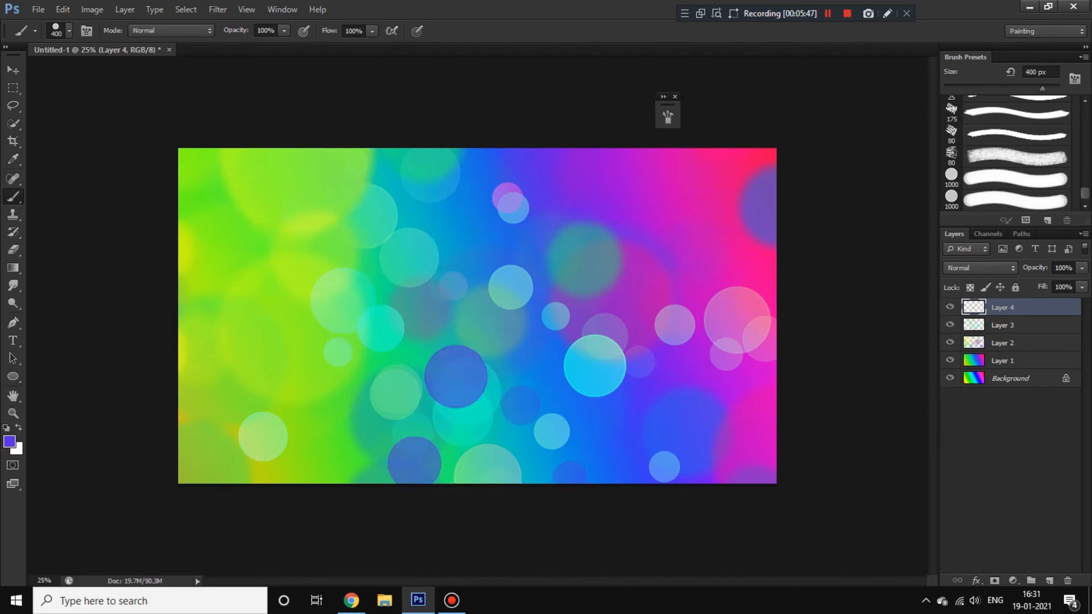
pyautogui.hotkey('ctrl', 'z')
pyautogui.click(534, 398)
# - Sample lime green and magenta from the artwork and place small bubbles of each along the lower-left edge, undoing a misplaced stroke
pyautogui.keyDown('alt'); pyautogui.click(319, 352); pyautogui.keyUp('alt')
pyautogui.click(392, 455)
pyautogui.keyDown('alt'); pyautogui.click(751, 436); pyautogui.keyUp('alt')
pyautogui.moveTo(344, 390); pyautogui.dragTo(295, 374)
pyautogui.hotkey('ctrl', 'z')
pyautogui.moveTo(387, 469); pyautogui.dragTo(361, 431)
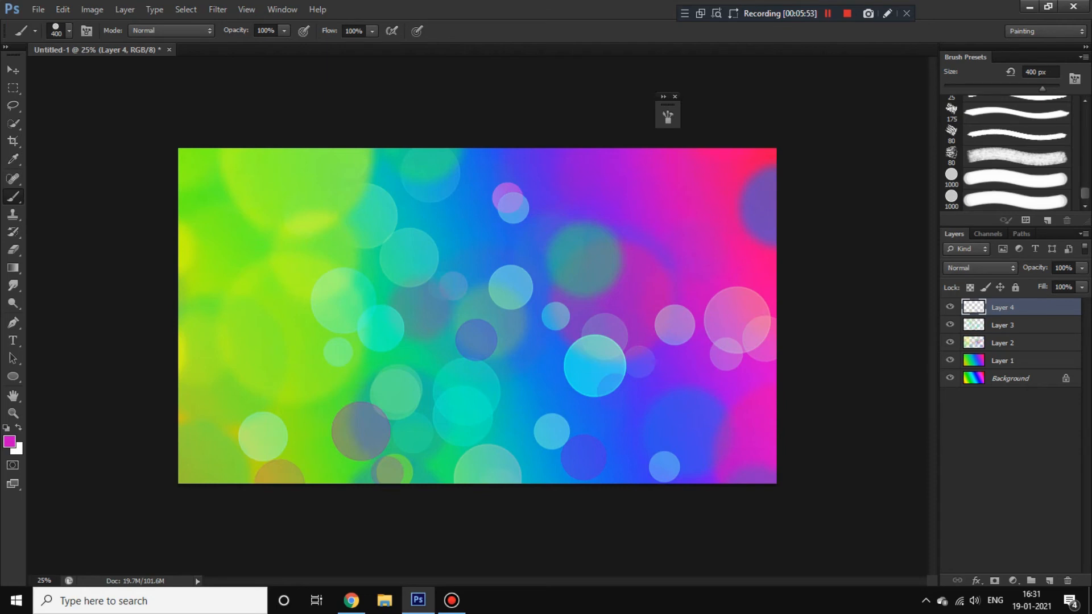
pyautogui.hotkey('ctrl', 'z')
pyautogui.click(280, 456)
pyautogui.click(405, 287)
pyautogui.moveTo(291, 437); pyautogui.dragTo(346, 364)
pyautogui.hotkey('ctrl', 'alt', 'z')
pyautogui.hotkey('ctrl', 'alt', 'z')
pyautogui.hotkey('ctrl', 'alt', 'z')
# - Sample pink from the gradient's upper right and place a single small pink bubble left of the canvas centre, undoing misplaced ones
pyautogui.keyDown('alt'); pyautogui.click(742, 186); pyautogui.keyUp('alt')
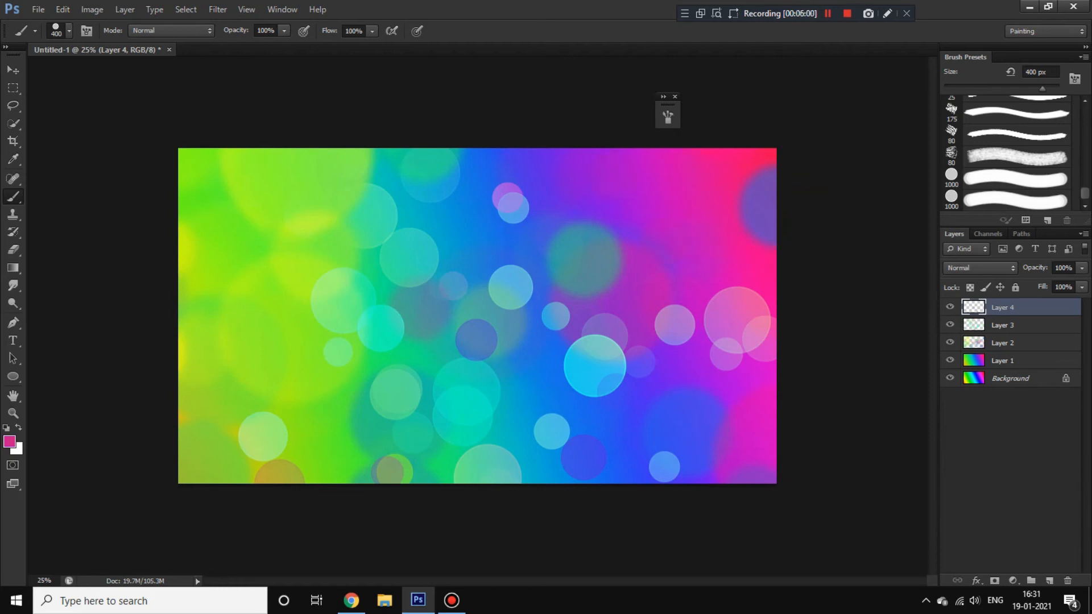
pyautogui.click(533, 183)
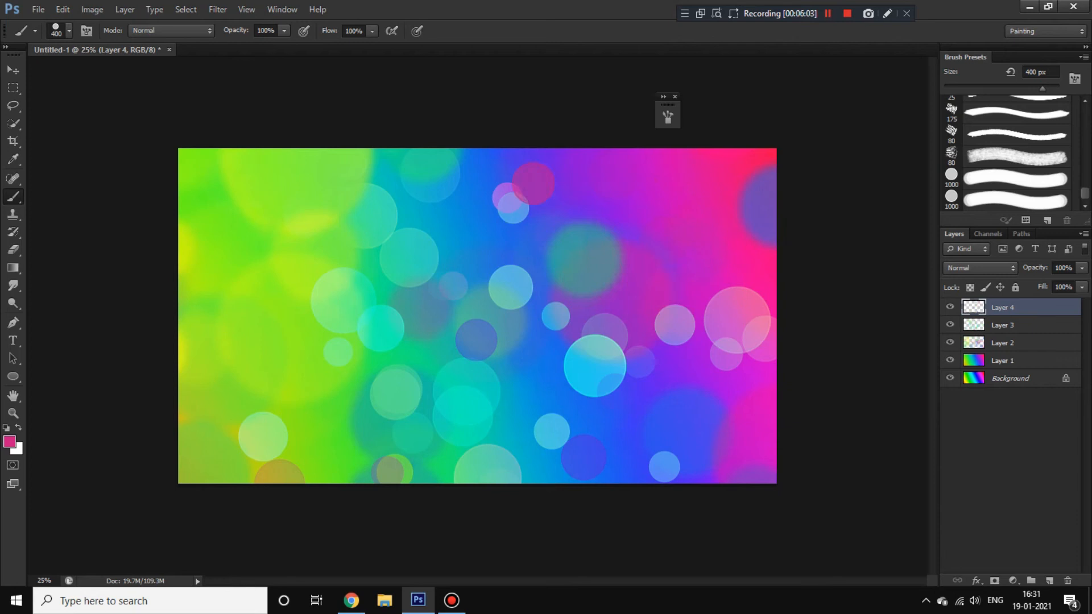
pyautogui.hotkey('ctrl', 'z')
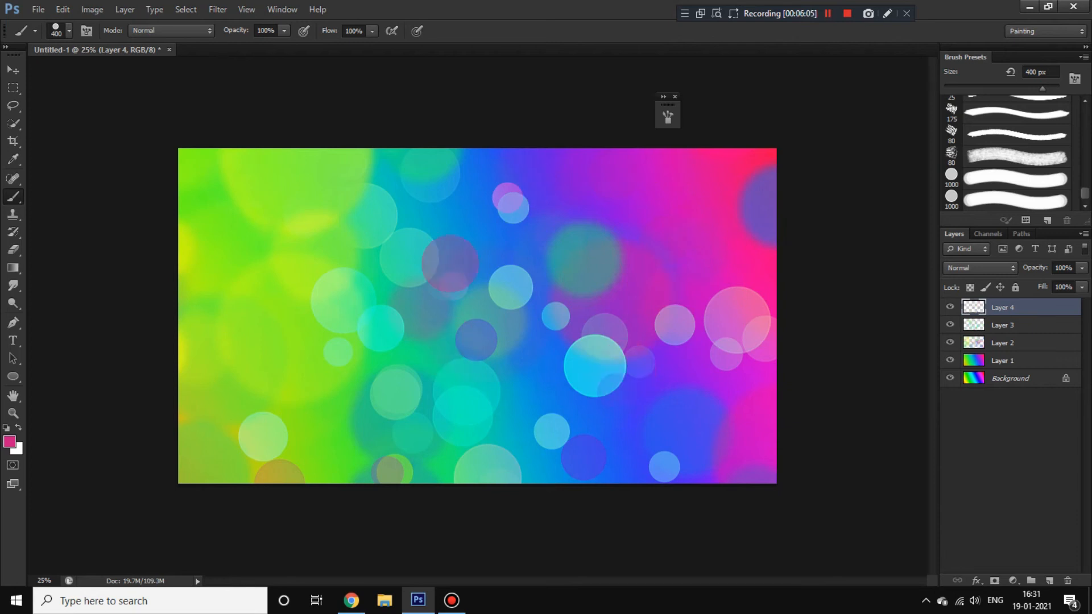
pyautogui.click(411, 225)
pyautogui.hotkey('ctrl', 'z')
pyautogui.click(439, 314)
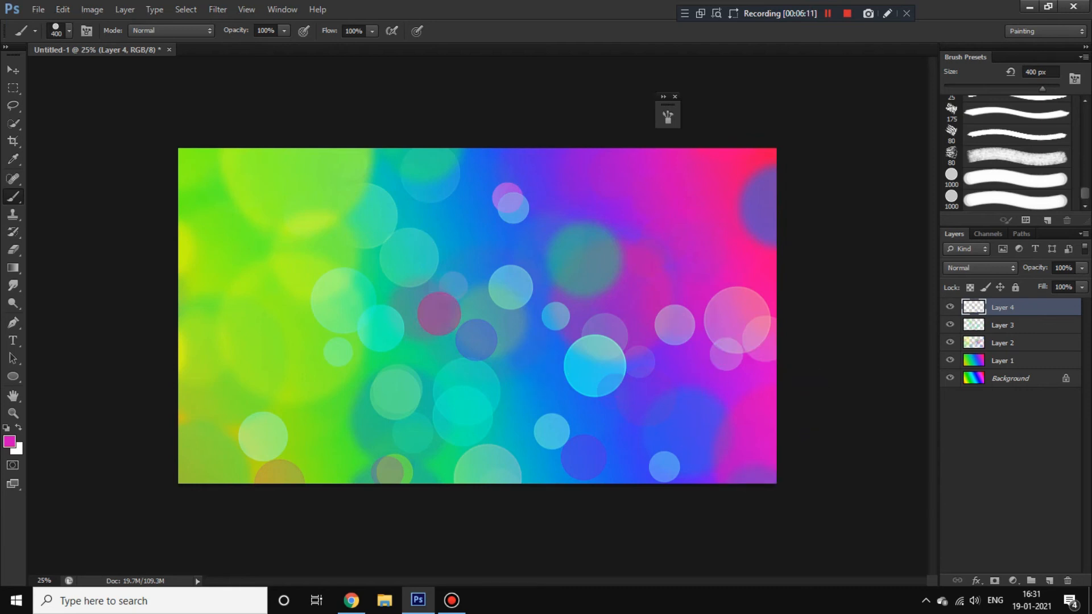
# - Add pink bubbles in the right half of the canvas and undo the strokes placed over the green area
pyautogui.click(638, 327)
pyautogui.click(592, 416)
pyautogui.click(258, 322)
pyautogui.click(361, 311)
pyautogui.click(324, 239)
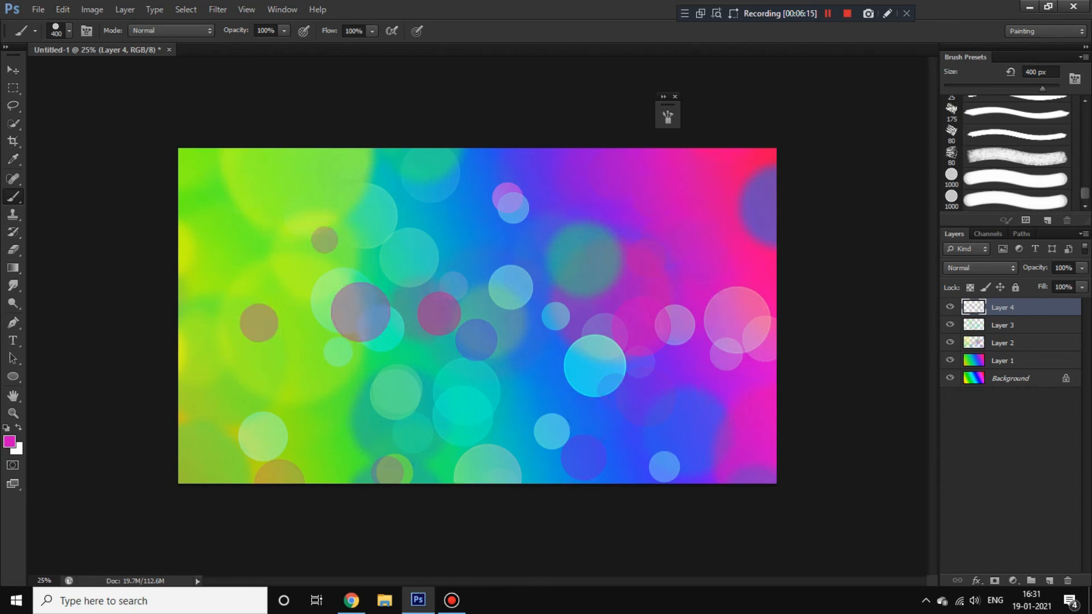
pyautogui.hotkey('ctrl', 'alt', 'z')
pyautogui.hotkey('ctrl', 'alt', 'z')
pyautogui.hotkey('ctrl', 'alt', 'z')
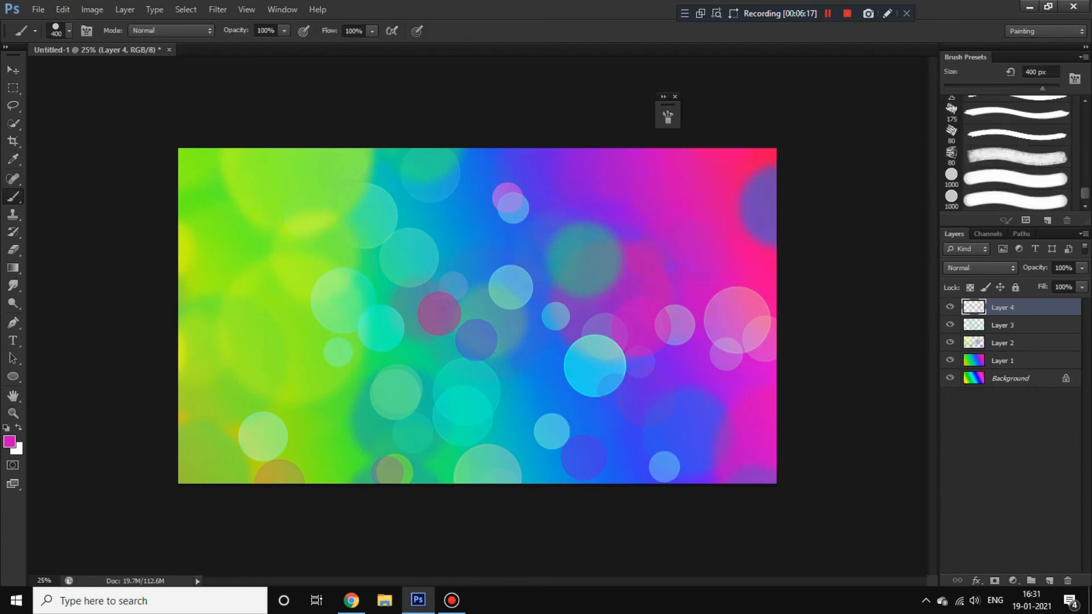
# - Switch the foreground colour to white and scatter translucent white bubbles over the green left side of the canvas
pyautogui.press('x')
pyautogui.click(195, 160)
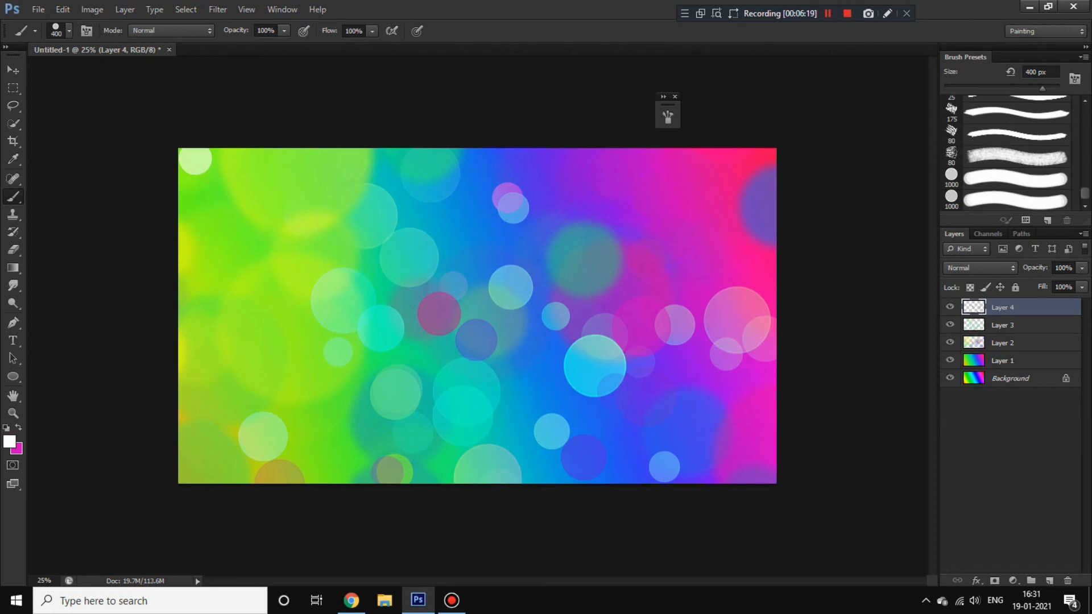
pyautogui.click(261, 176)
pyautogui.click(261, 265)
pyautogui.click(195, 277)
pyautogui.click(188, 204)
pyautogui.click(310, 177)
pyautogui.click(191, 412)
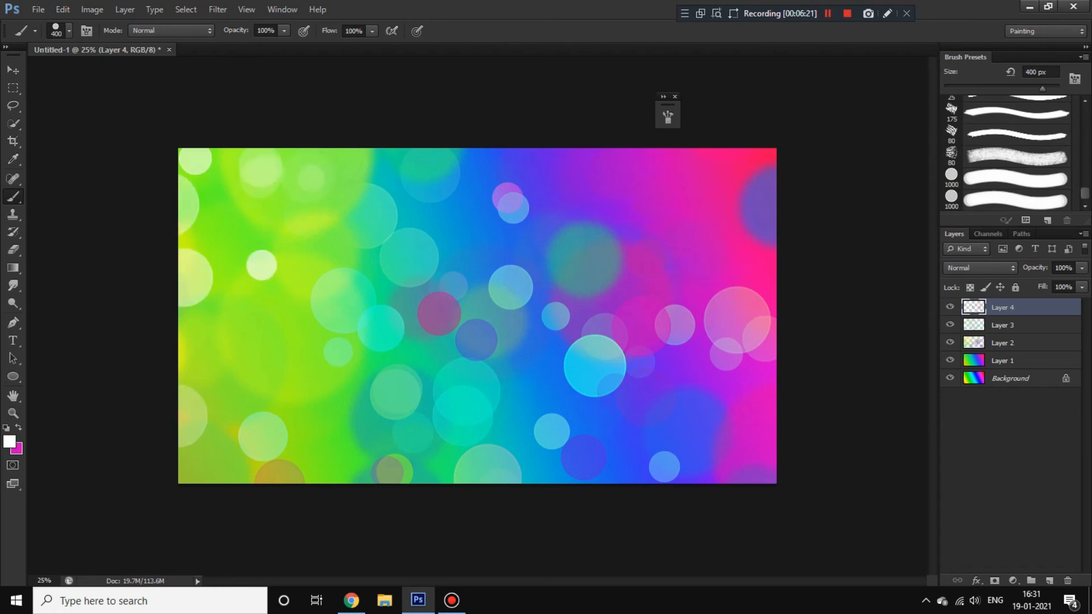
# - Add white bubbles over the turquoise and blue middle area and one more near the left edge
pyautogui.click(405, 352)
pyautogui.click(481, 231)
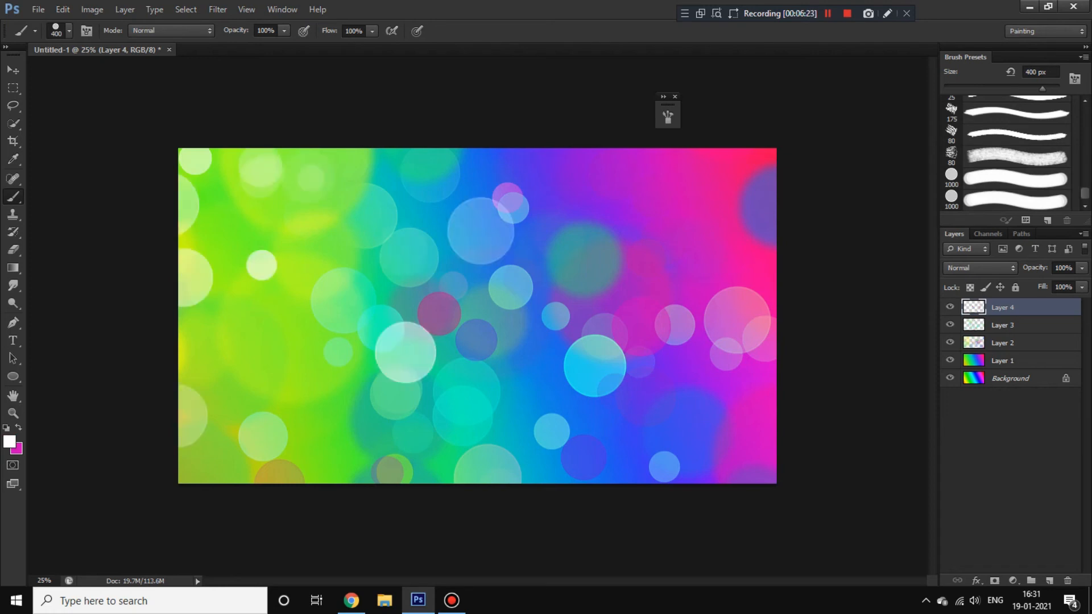
pyautogui.click(387, 391)
pyautogui.click(202, 310)
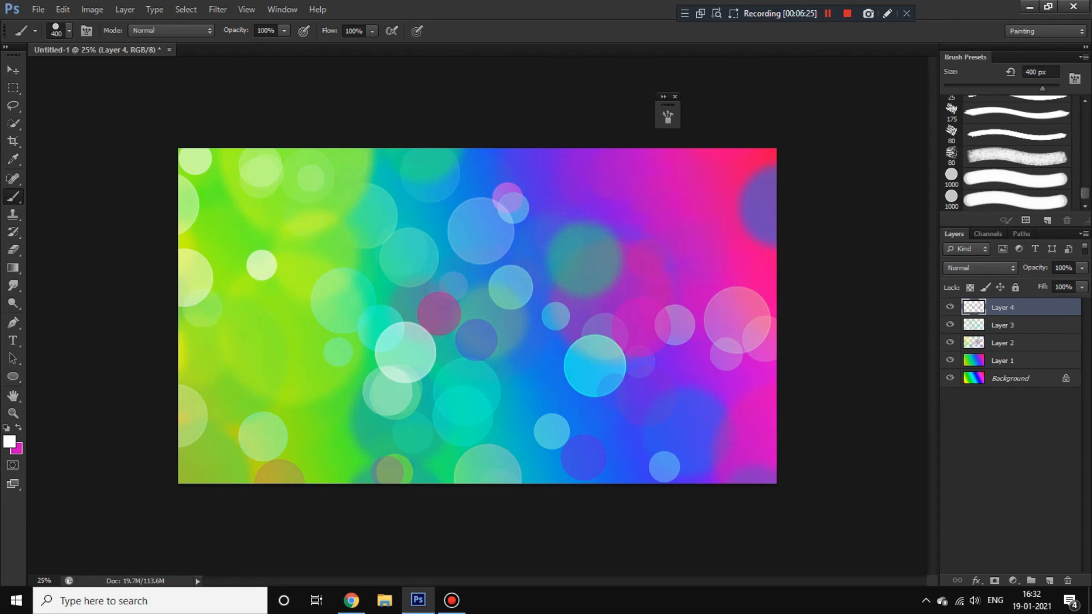
# - Hide and show Layer 4 to compare the artwork with and without its bubbles
pyautogui.hotkey('ctrl', '-')
pyautogui.hotkey('ctrl', '-')
pyautogui.hotkey('ctrl', '-')
pyautogui.hotkey('ctrl', '+')
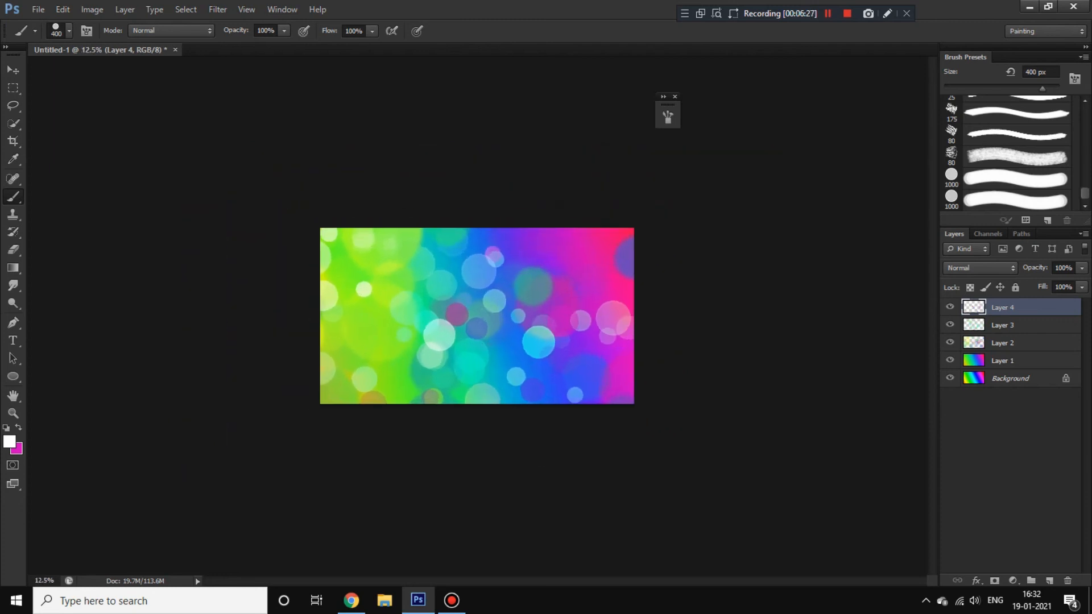
pyautogui.hotkey('ctrl', '+')
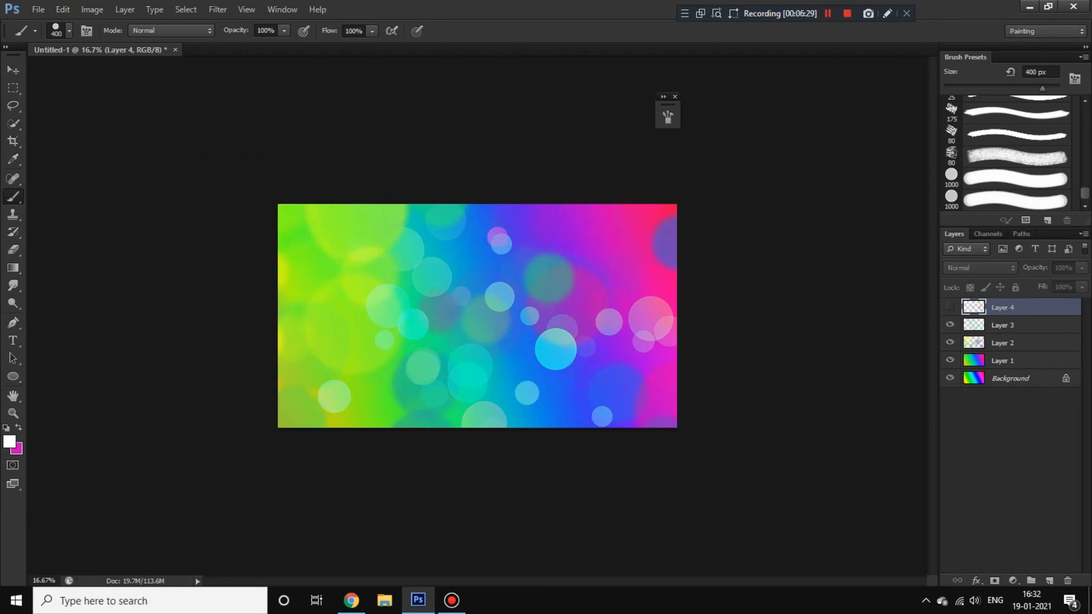
pyautogui.click(950, 306)
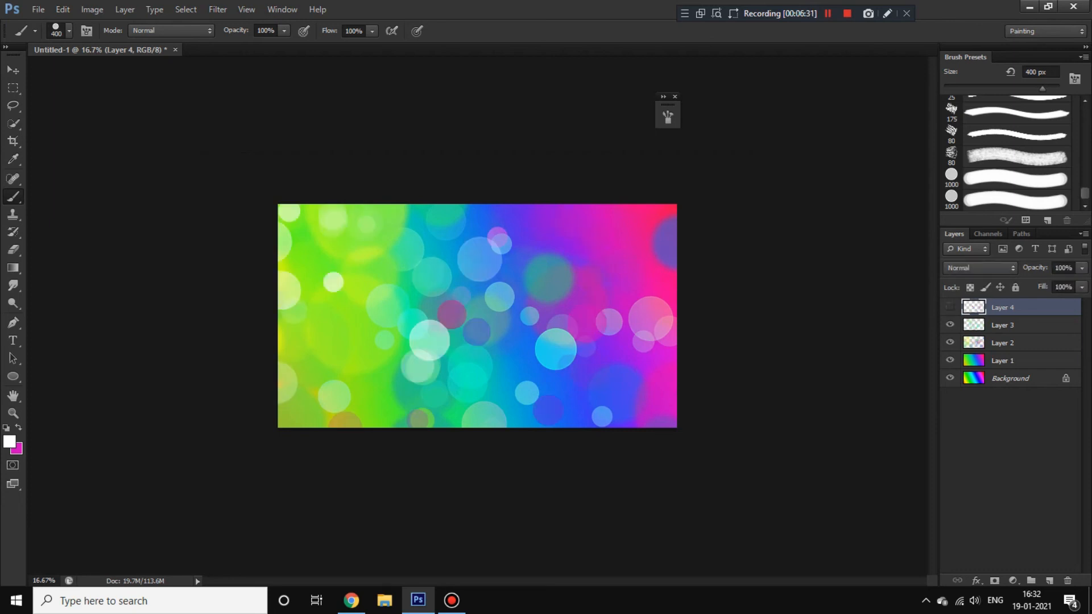
pyautogui.click(949, 306)
# - Apply a Gaussian Blur to Layer 3 with a radius smaller than 18.2 pixels to soften its bubbles slightly
pyautogui.click(1012, 325)
pyautogui.click(218, 9)
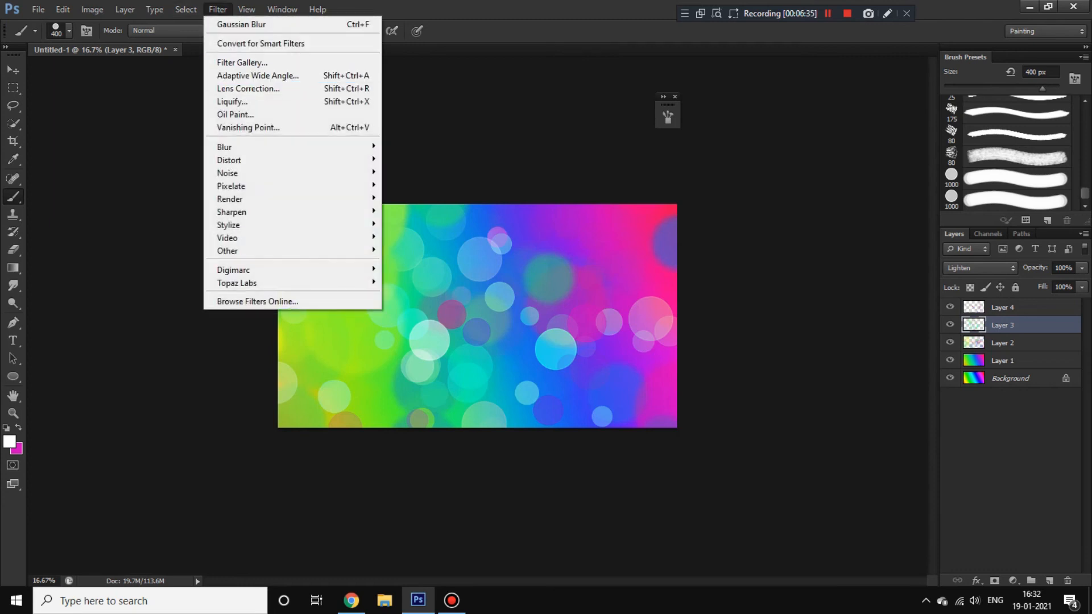
pyautogui.moveTo(296, 147)
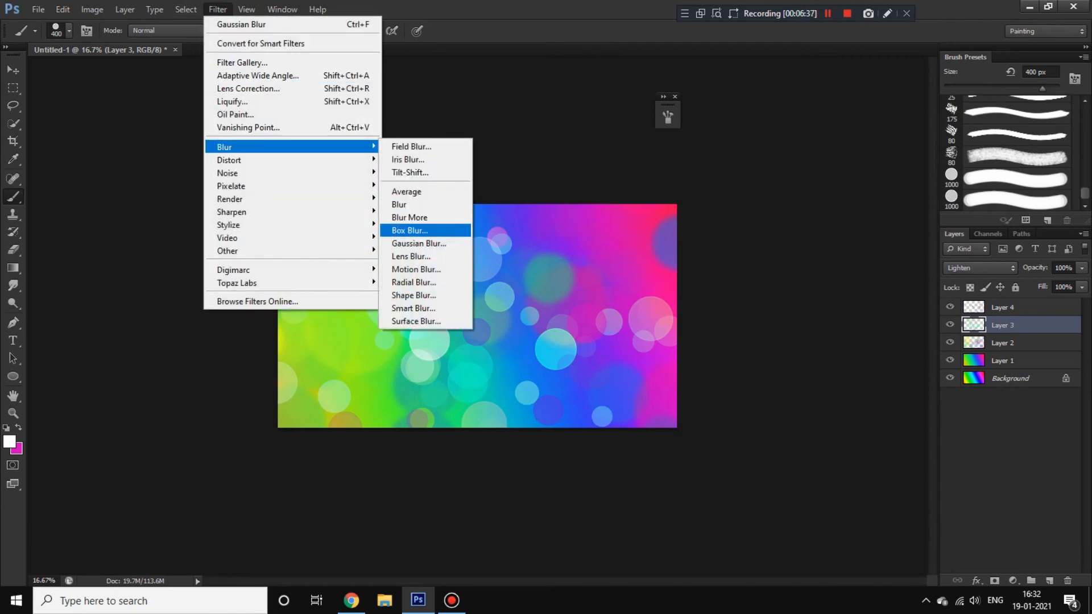
pyautogui.click(419, 243)
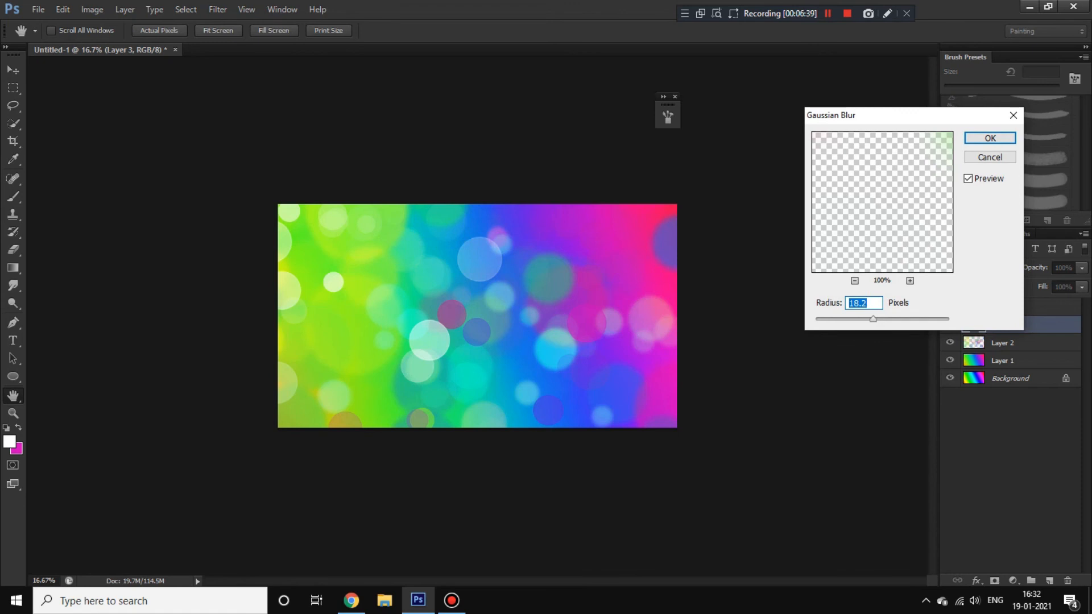
pyautogui.moveTo(873, 320)
pyautogui.mouseDown()
pyautogui.moveTo(841, 320)
pyautogui.moveTo(861, 319)
pyautogui.mouseUp()
pyautogui.press('Return')
pyautogui.press('b')
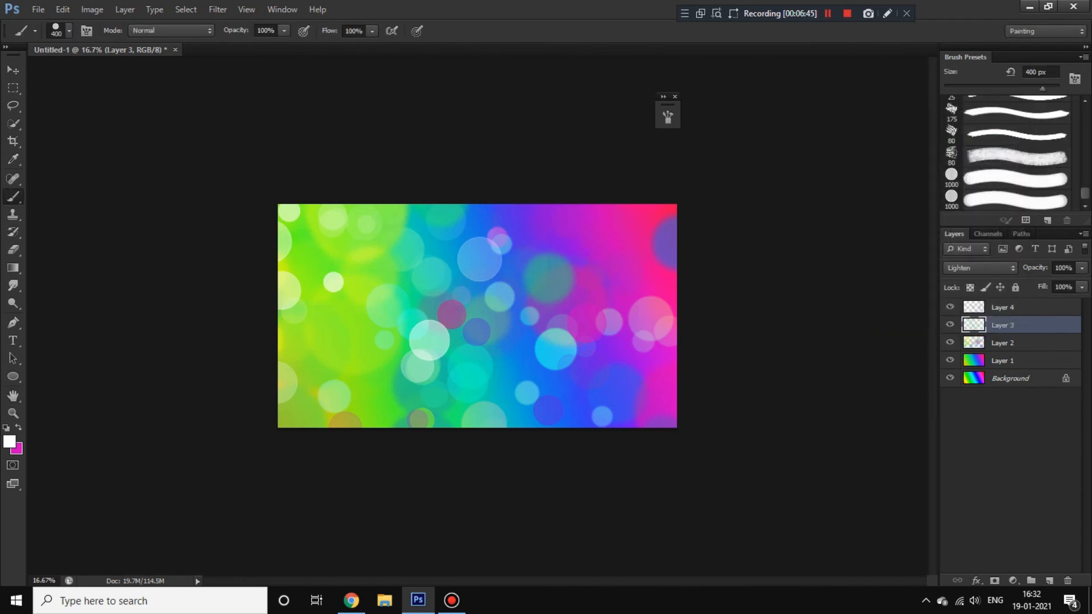
pyautogui.hotkey('ctrl', '-')
pyautogui.hotkey('ctrl', '+')
pyautogui.hotkey('ctrl', '+')
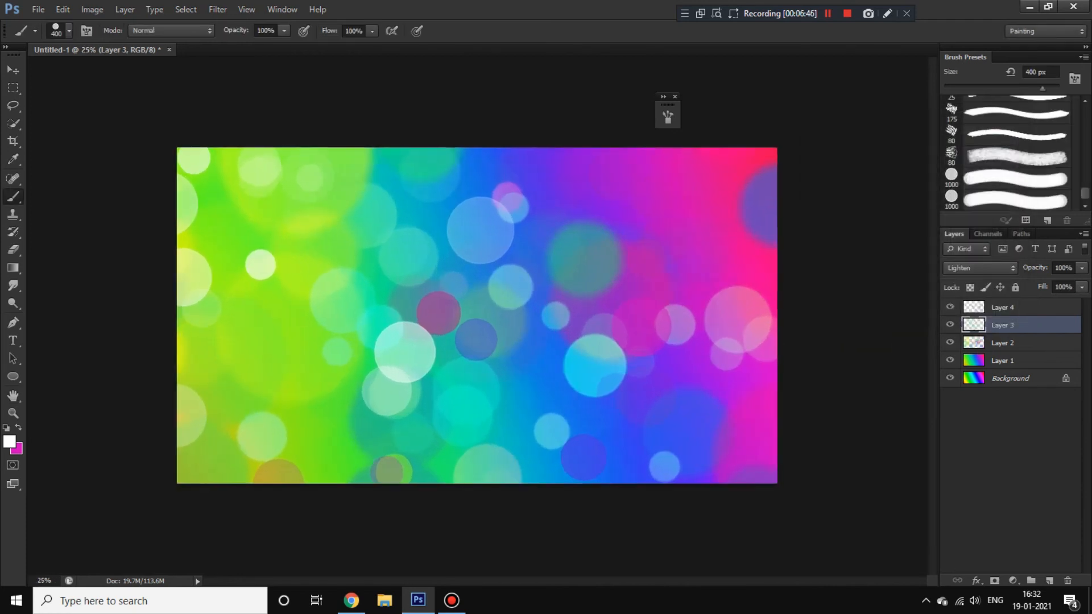
# - Add a new empty layer above Layer 4 and activate the Brush tool for painting on it
pyautogui.hotkey('ctrl', '+')
pyautogui.press('v')
pyautogui.hotkey('ctrl', '-')
pyautogui.hotkey('ctrl', '-')
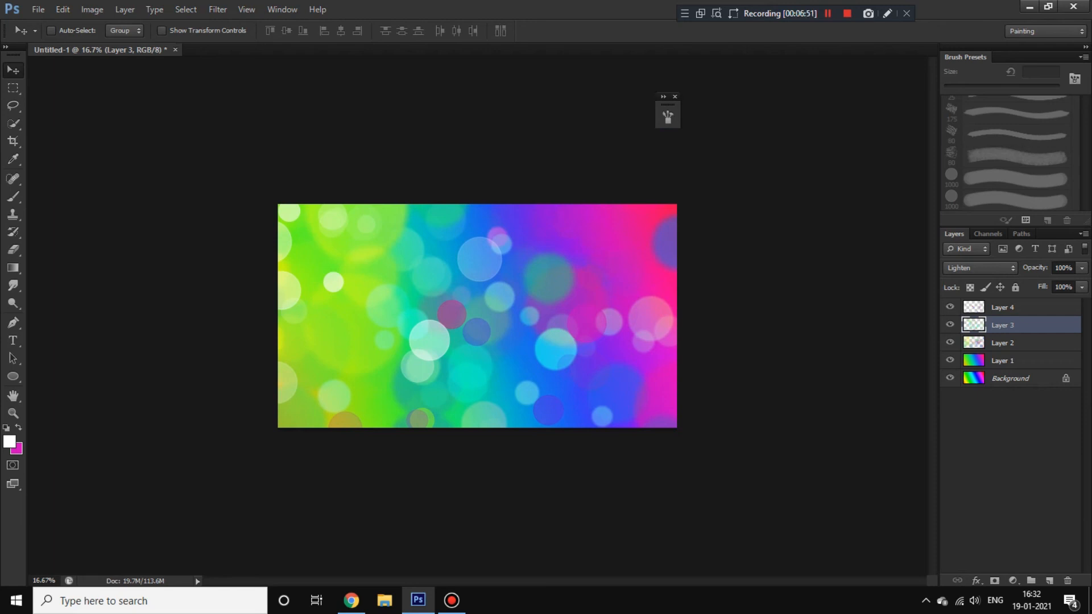
pyautogui.click(1018, 307)
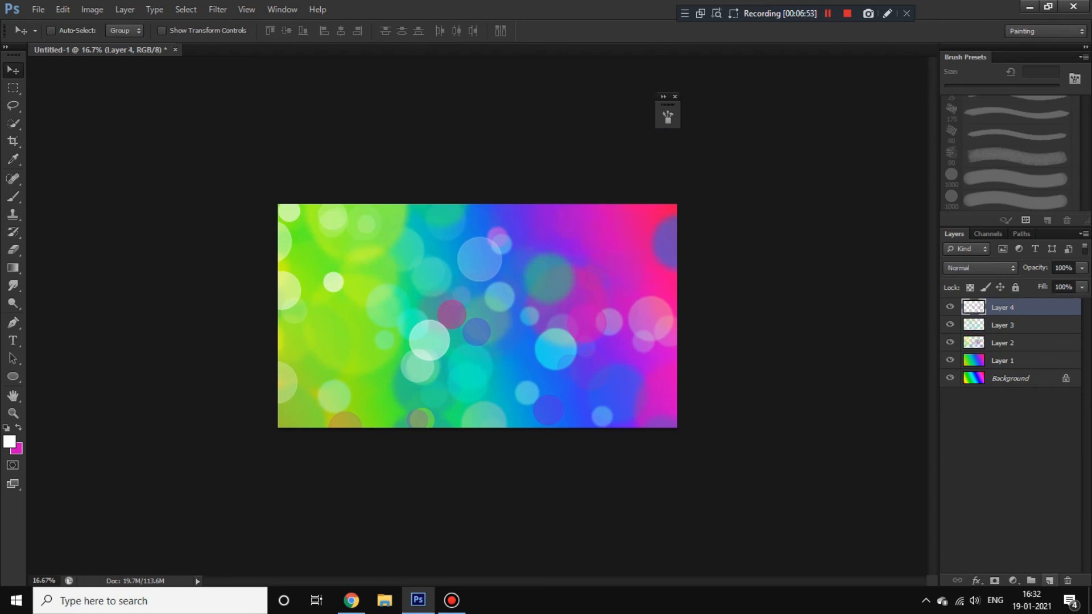
pyautogui.click(1050, 581)
pyautogui.press('b')
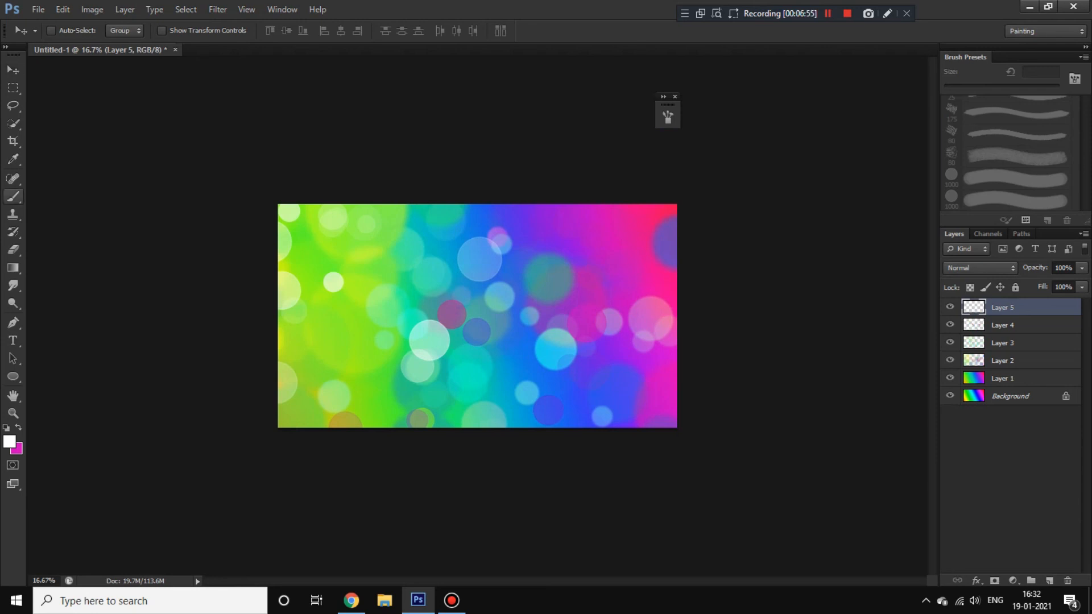
# - Choose a plain soft round brush in place of the bubble brush and enlarge it to 2000 px
pyautogui.rightClick(265, 221)
pyautogui.press('Escape')
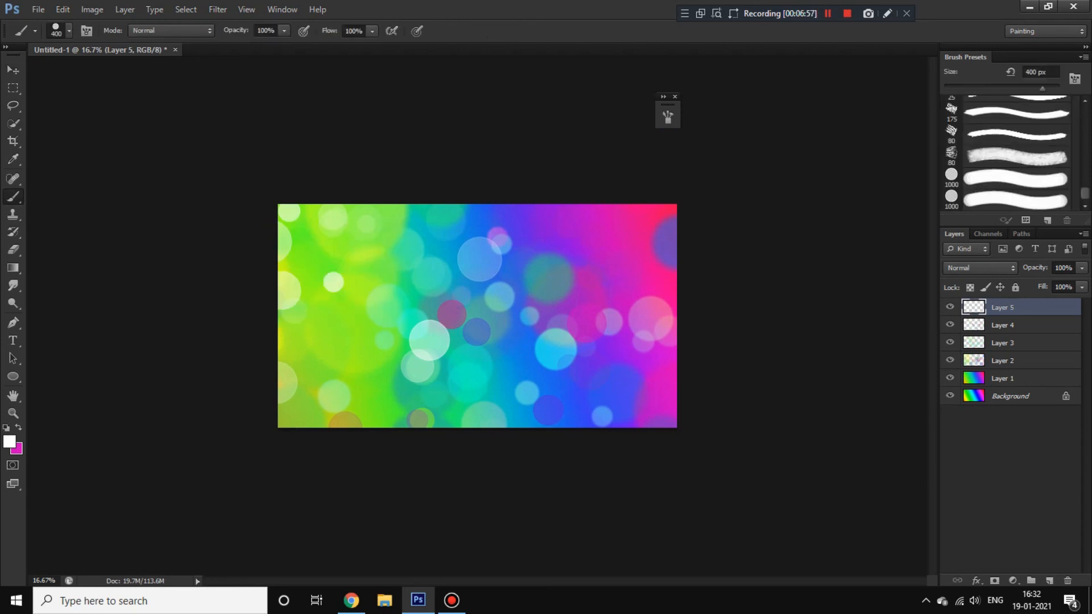
pyautogui.rightClick(527, 268)
pyautogui.scroll(5, 705, 460)
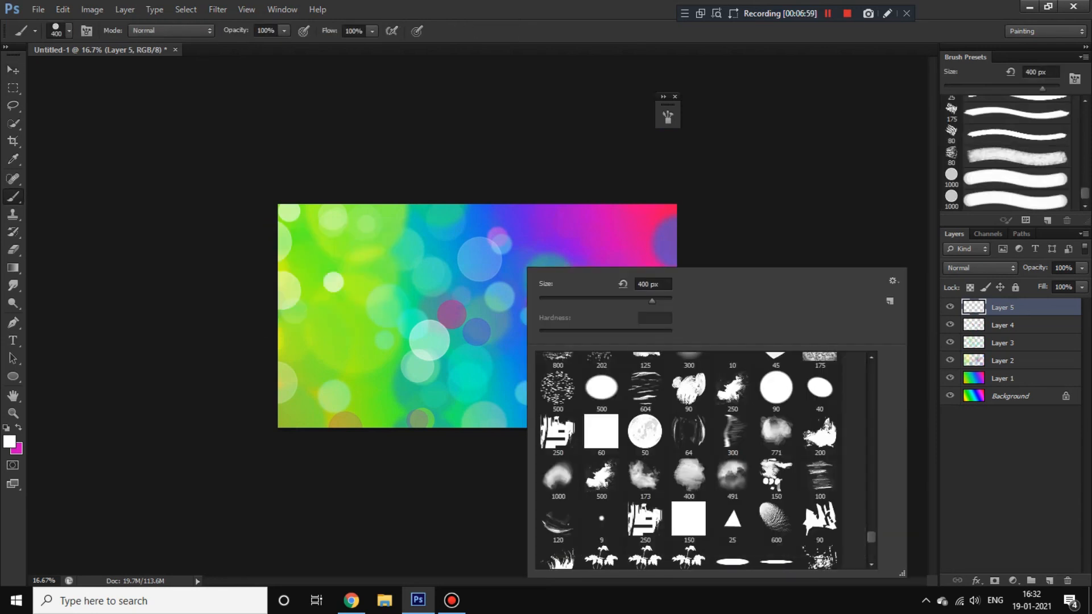
pyautogui.scroll(10, 705, 460)
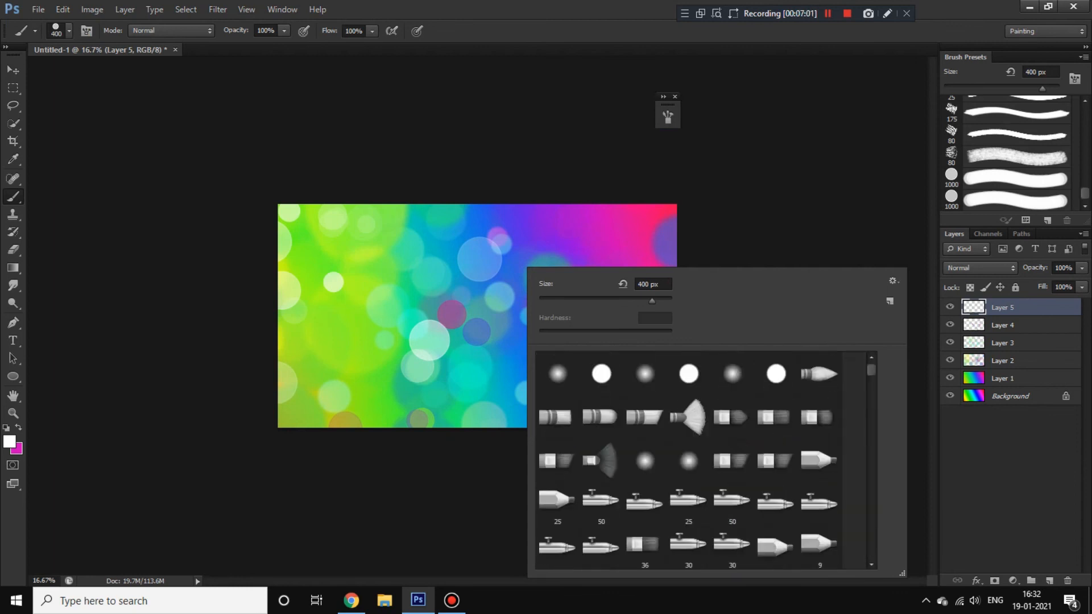
pyautogui.doubleClick(644, 374)
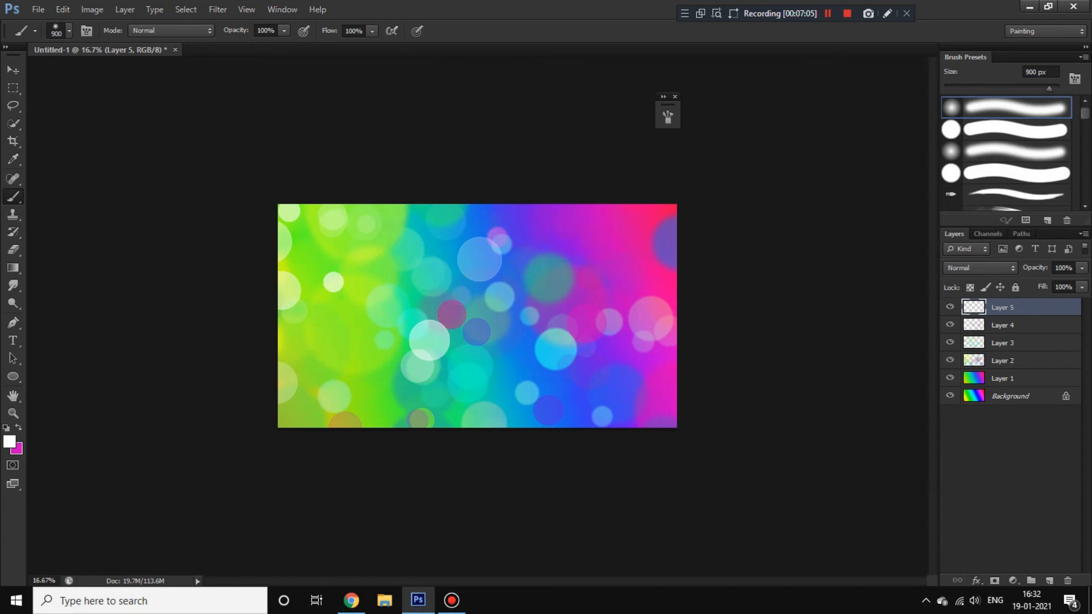
pyautogui.press(']')
pyautogui.press(']')
pyautogui.press(']')
pyautogui.press(']')
pyautogui.press(']')
pyautogui.press(']')
pyautogui.press(']')
pyautogui.press(']')
pyautogui.moveTo(339, 187); pyautogui.dragTo(306, 241)
pyautogui.hotkey('ctrl', 'z')
# - Sample light green from the canvas and paint a soft glow over the left side at 40% opacity and 55% flow
pyautogui.keyDown('alt'); pyautogui.click(307, 239); pyautogui.keyUp('alt')
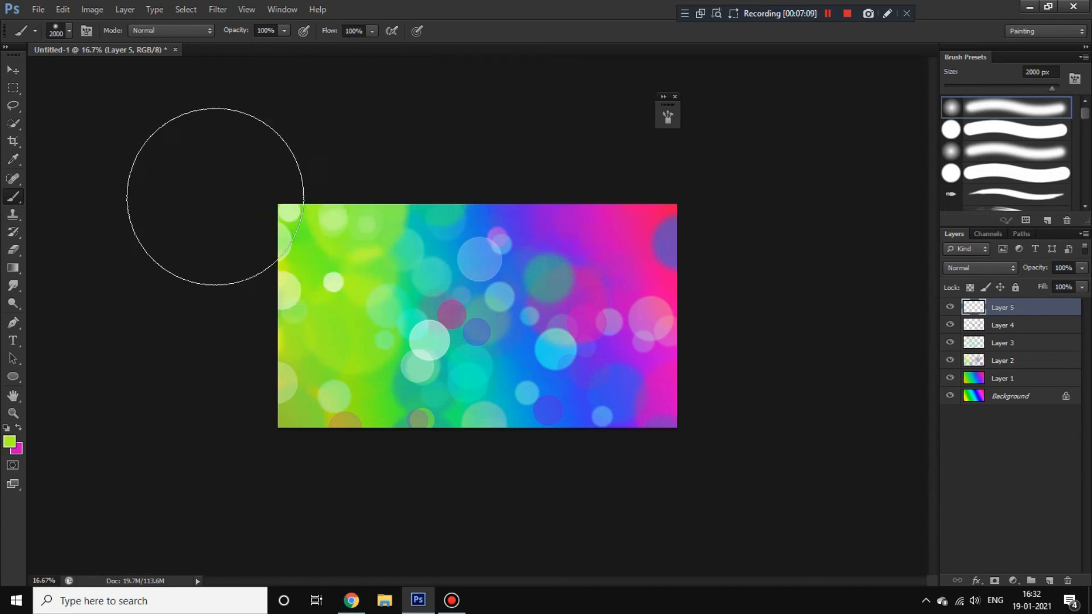
pyautogui.click(284, 30)
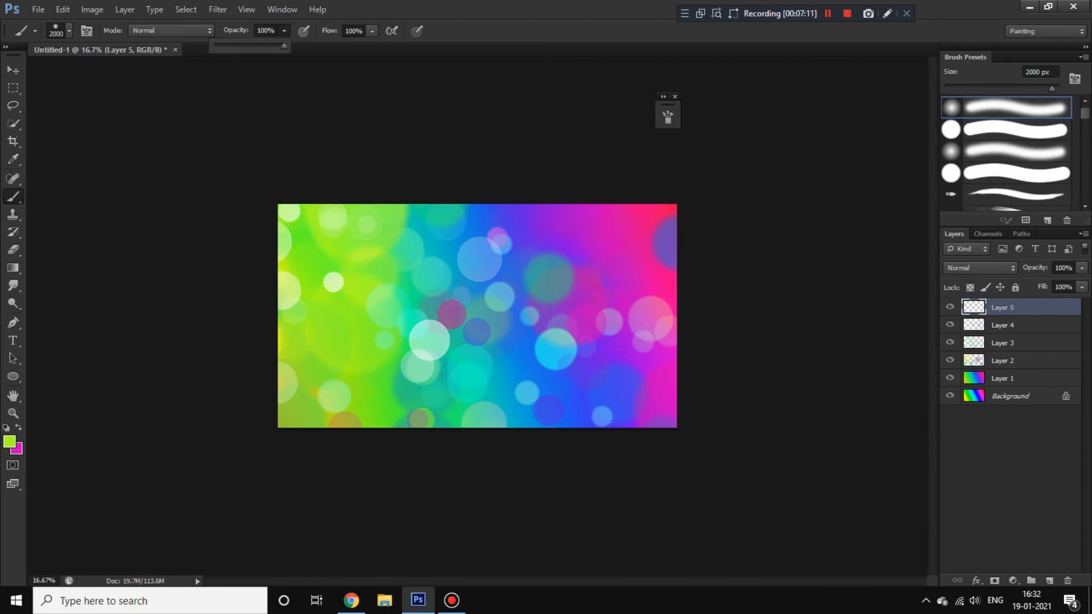
pyautogui.click(372, 31)
pyautogui.click(371, 31)
pyautogui.click(342, 46)
pyautogui.moveTo(290, 262)
pyautogui.mouseDown()
pyautogui.moveTo(321, 277)
pyautogui.moveTo(390, 281)
pyautogui.mouseUp()
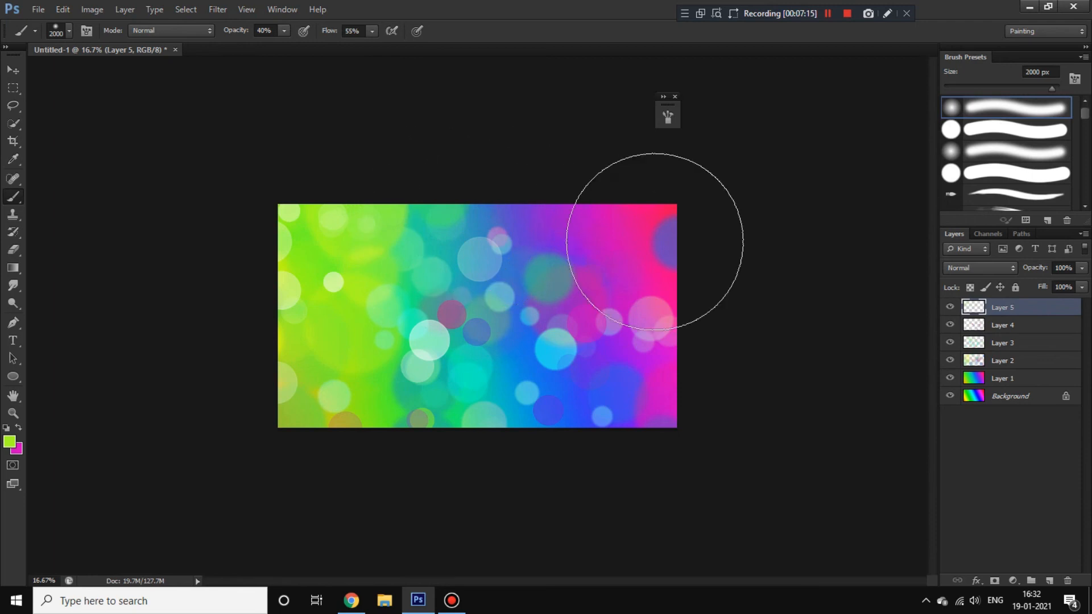
# - Move Layer 5 below Layer 4 and paint more soft glows over the middle and lower edge with colours sampled from the canvas
pyautogui.keyDown('alt'); pyautogui.click(659, 375); pyautogui.keyUp('alt')
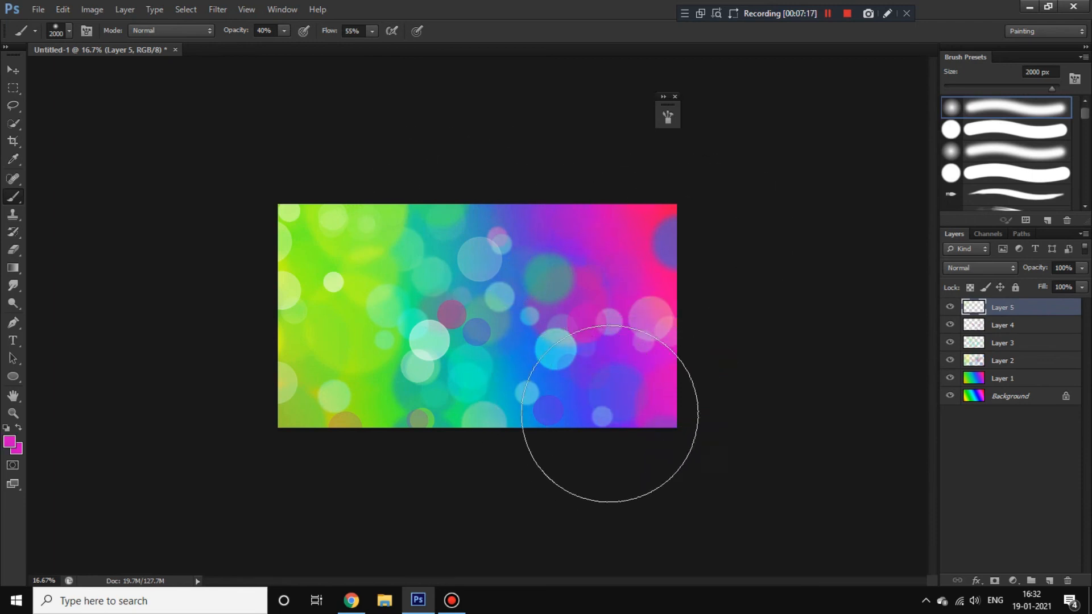
pyautogui.moveTo(1002, 307); pyautogui.dragTo(1002, 334)
pyautogui.moveTo(508, 274); pyautogui.dragTo(366, 357)
pyautogui.keyDown('alt'); pyautogui.click(504, 364); pyautogui.keyUp('alt')
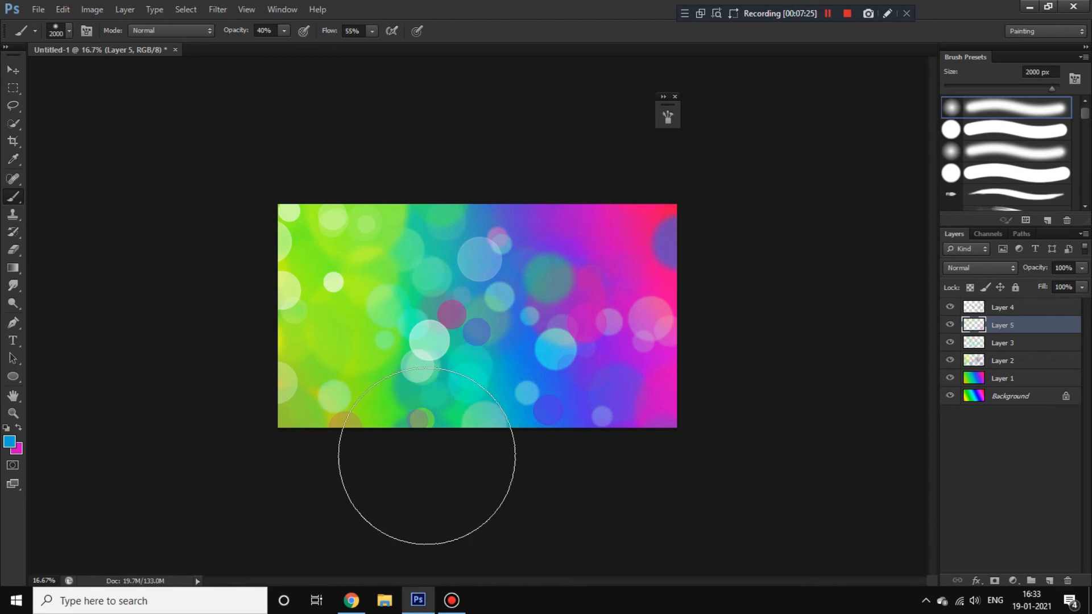
pyautogui.click(437, 460)
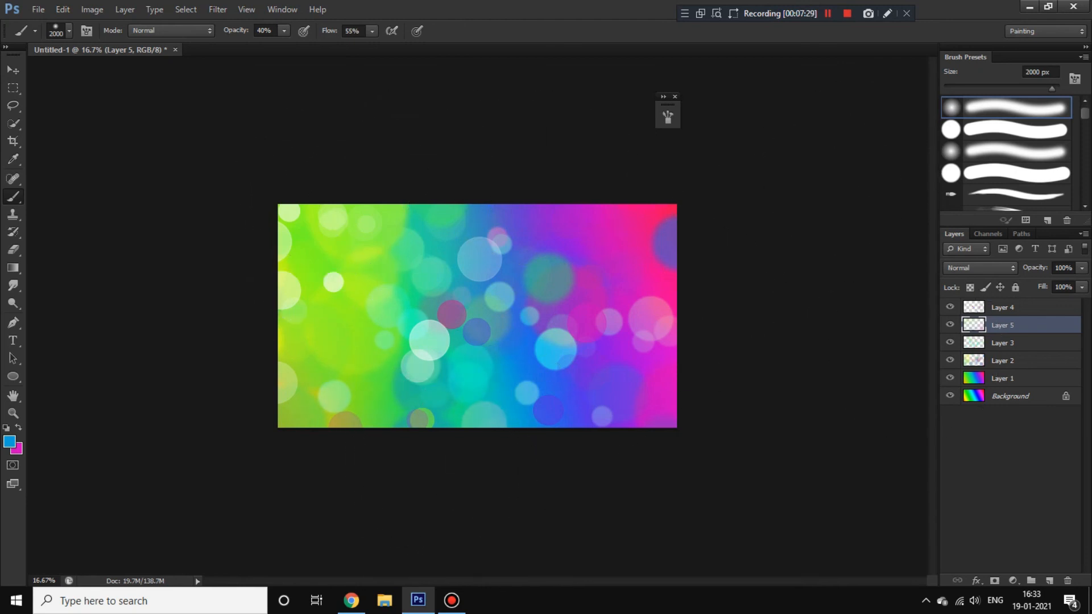
# - Select Layer 4 and toggle its visibility off and on to check its bubbles against the soft glows
pyautogui.click(1003, 307)
pyautogui.click(949, 307)
pyautogui.click(950, 307)
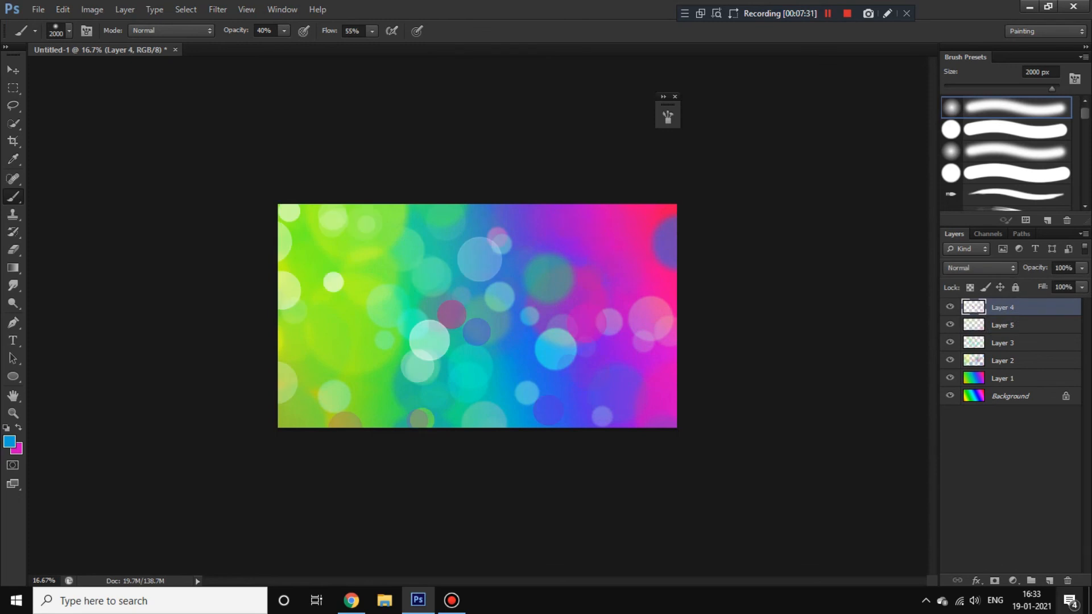
# - Add a new layer above Layer 4 and paint a soft yellow-green glow along the canvas's left edge with a sampled colour
pyautogui.click(1049, 581)
pyautogui.keyDown('alt'); pyautogui.click(288, 363); pyautogui.keyUp('alt')
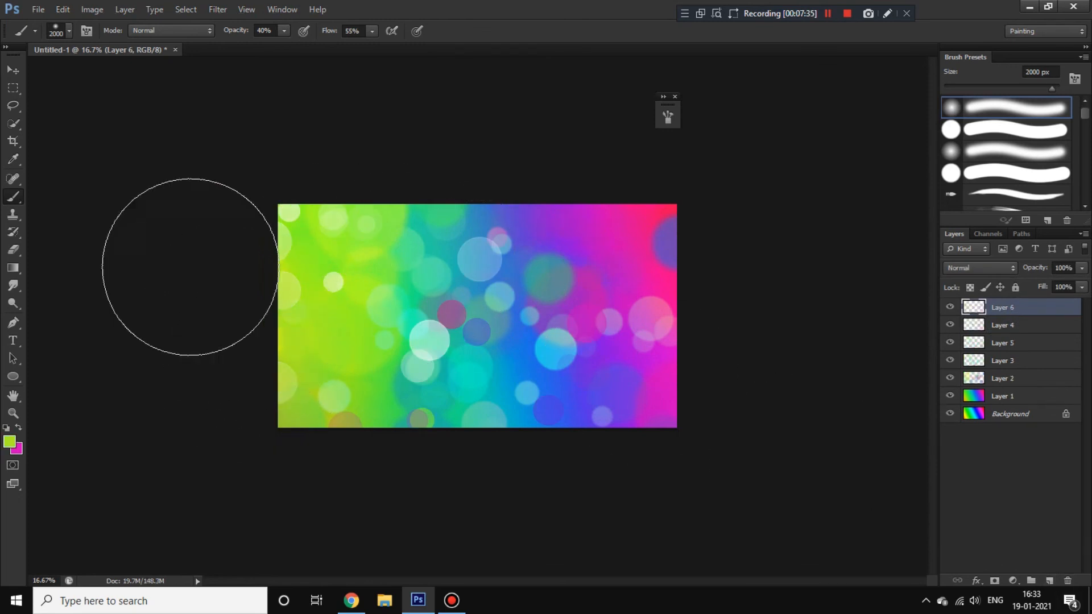
pyautogui.press('v')
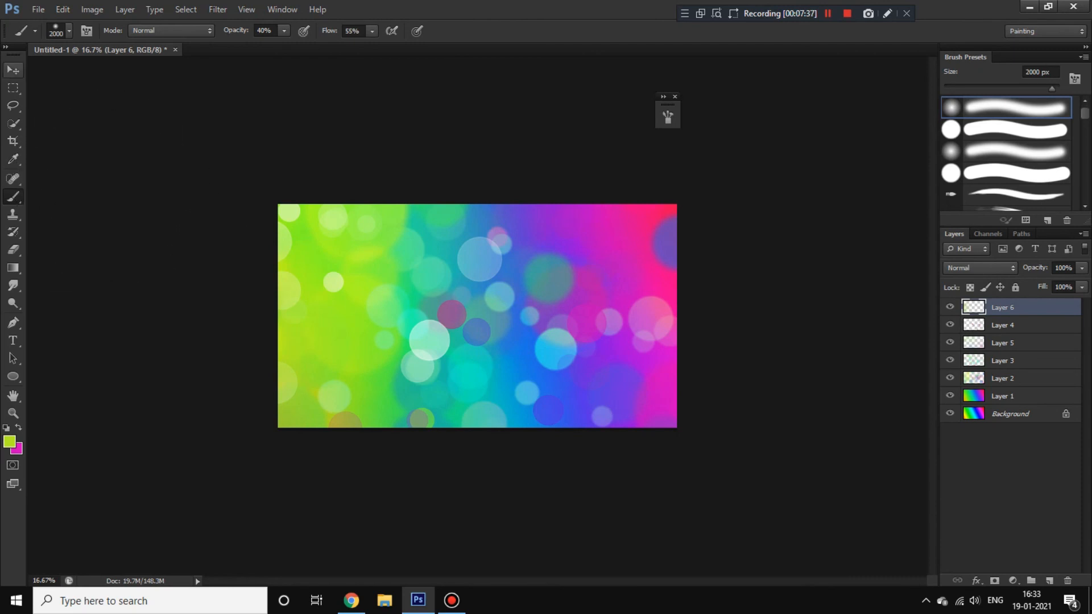
pyautogui.hotkey('ctrl', '-')
pyautogui.hotkey('ctrl', '-')
pyautogui.hotkey('ctrl', '+')
pyautogui.hotkey('ctrl', '+')
pyautogui.hotkey('ctrl', '+')
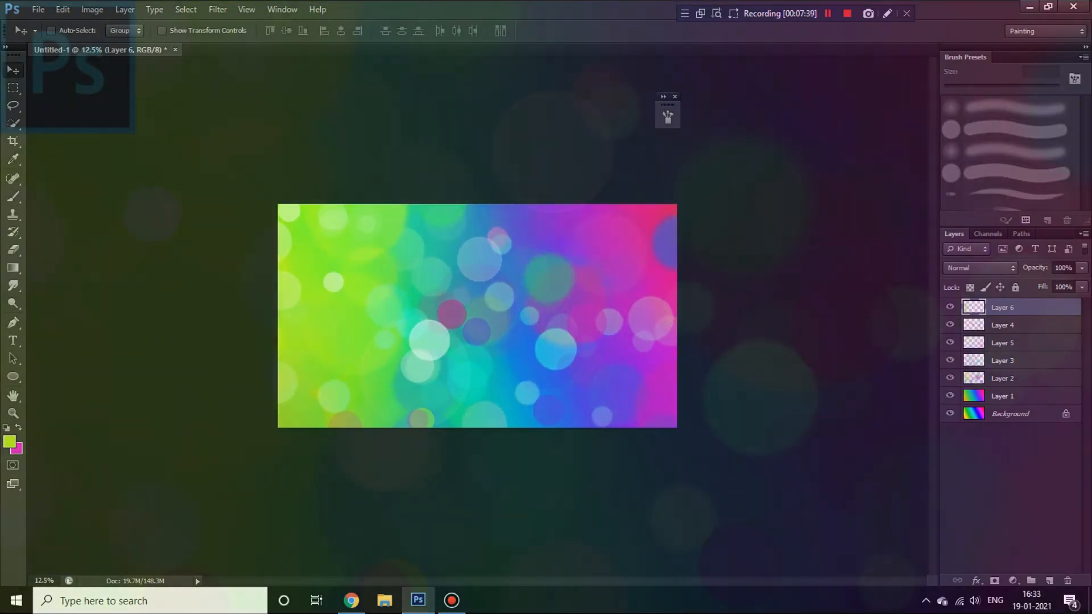
pyautogui.hotkey('ctrl', '-')
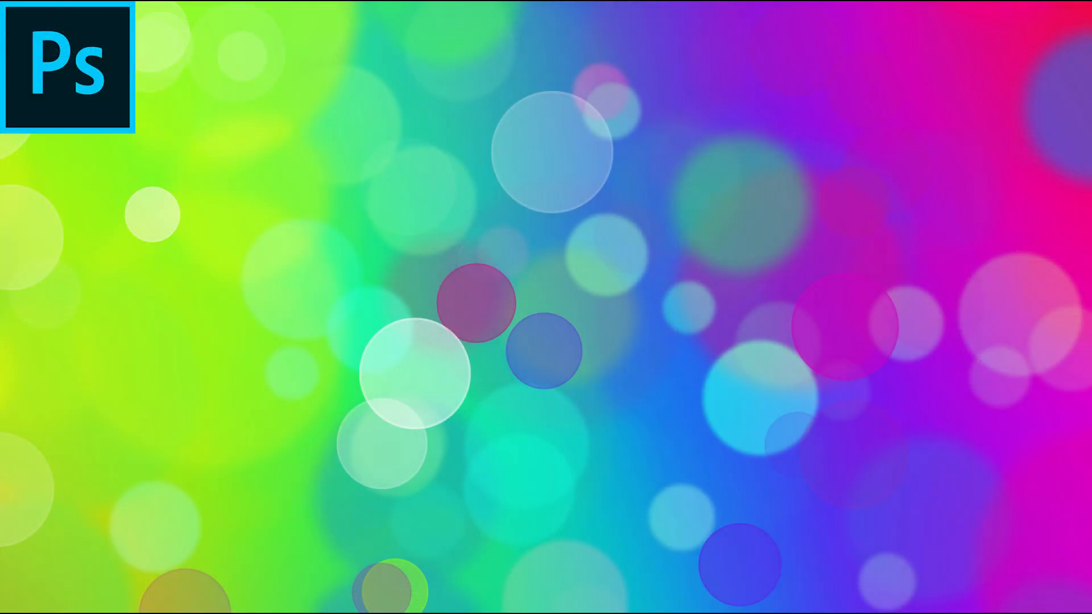